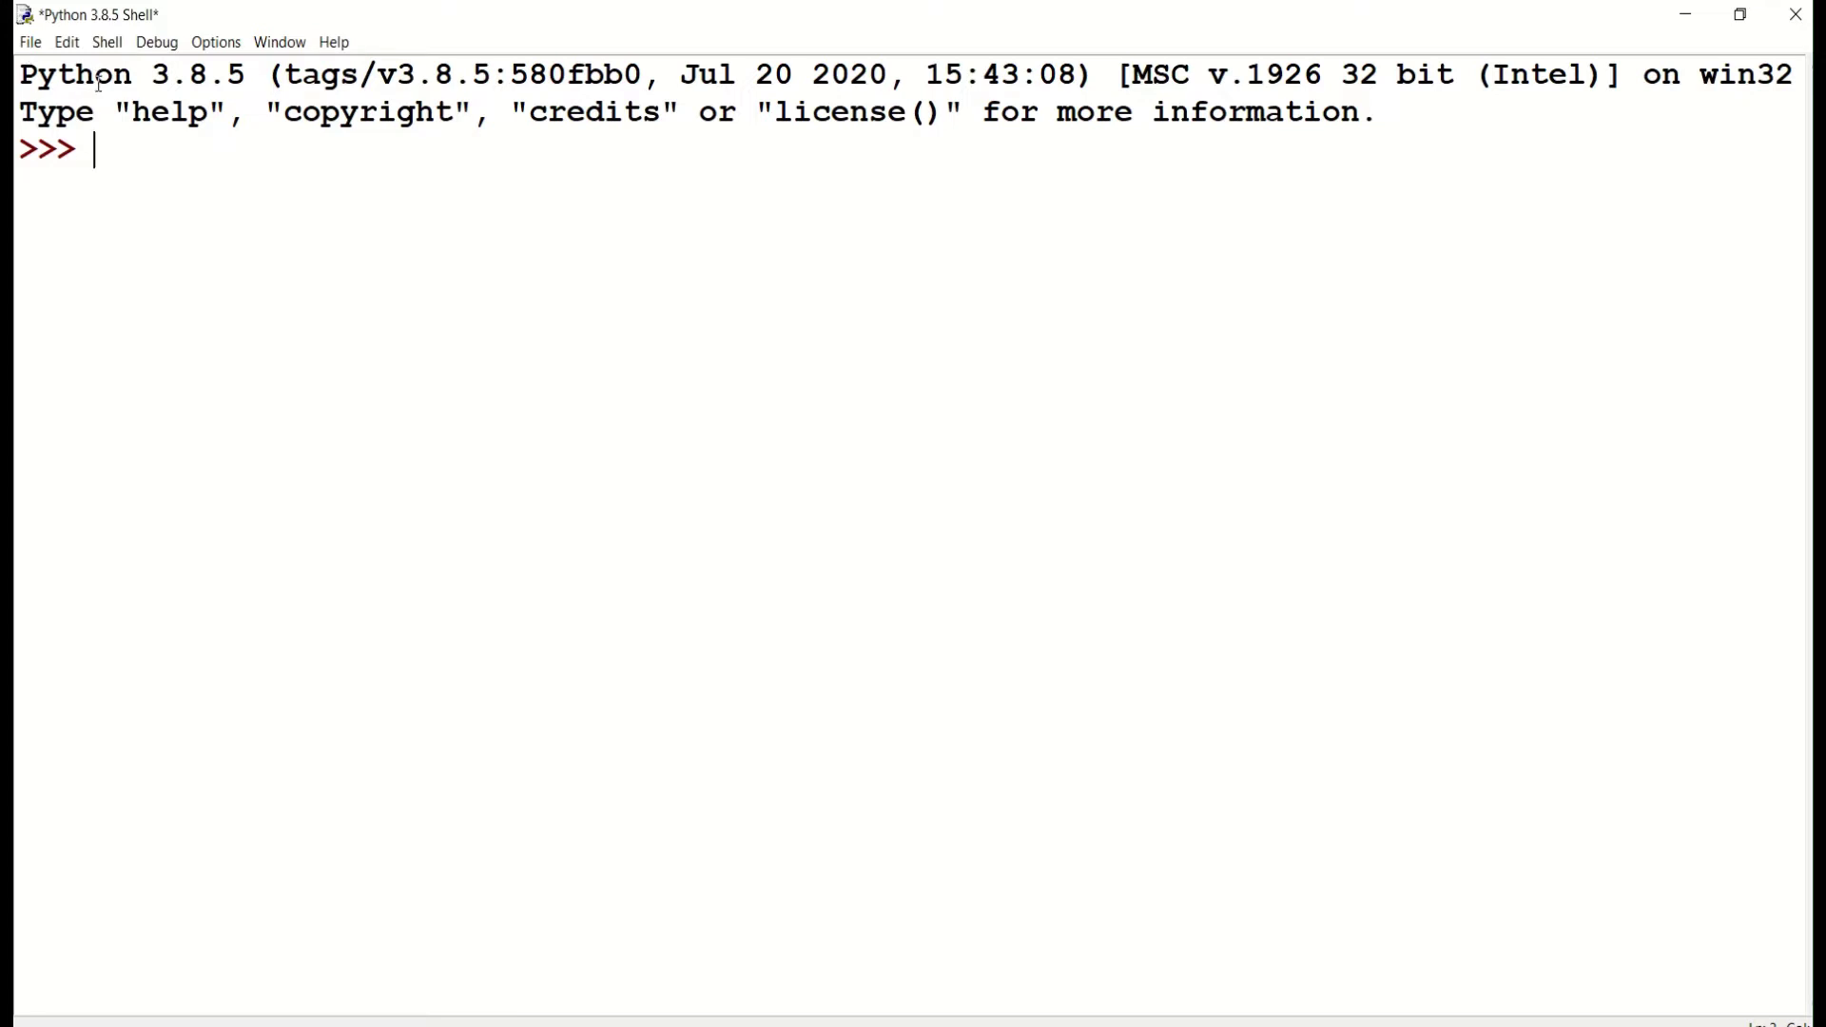
# Step: Create a new untitled script editor window and maximize it to fill the screen
pyautogui.click(22, 54)
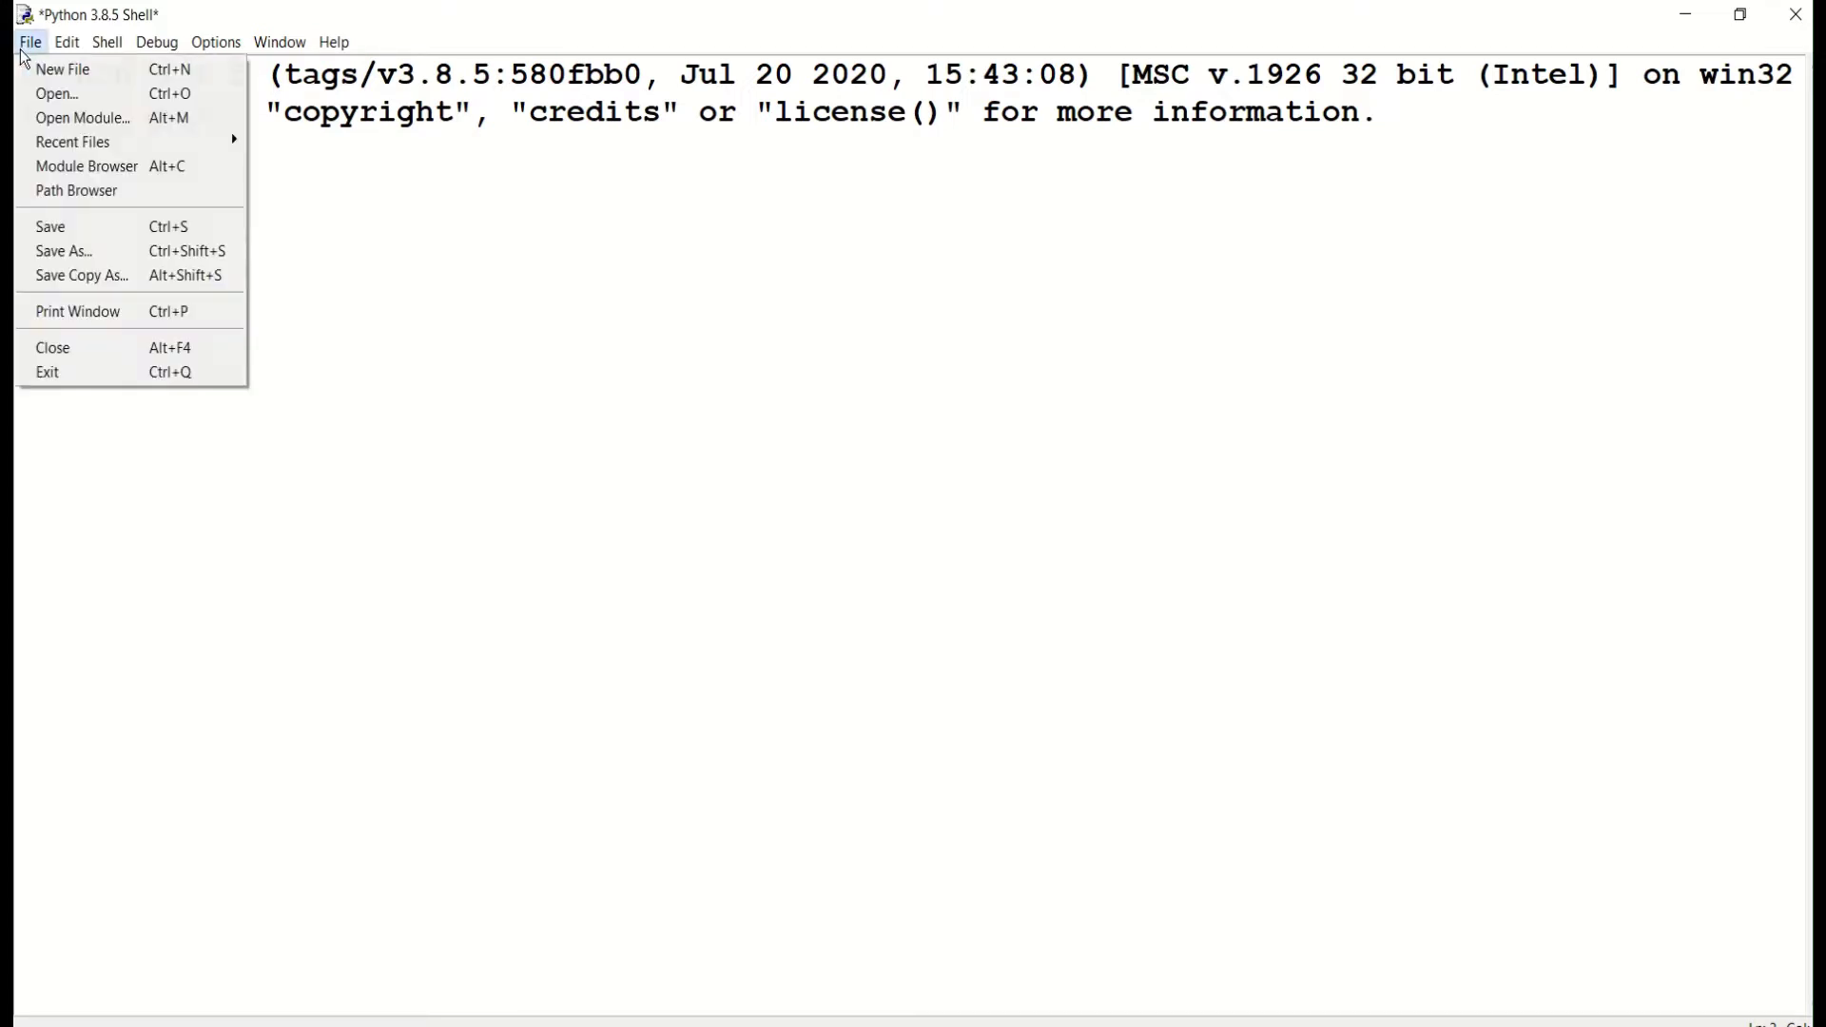
pyautogui.click(65, 70)
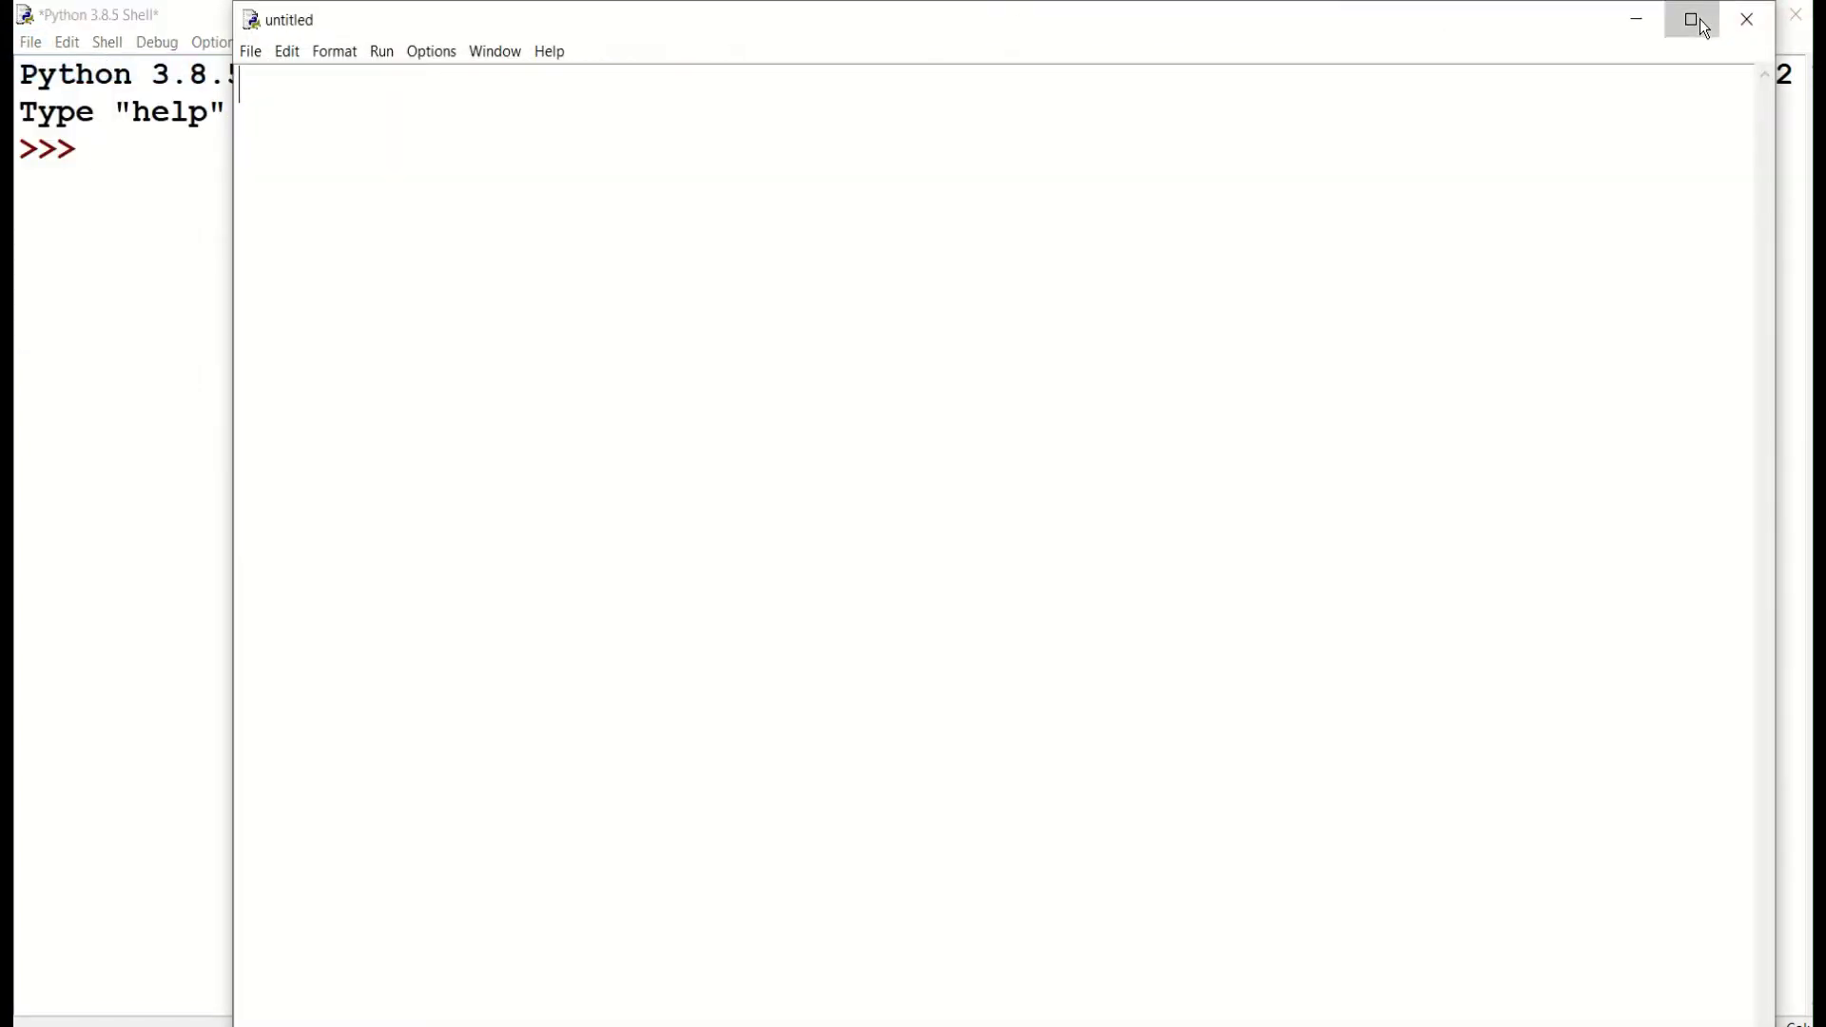
pyautogui.click(1691, 19)
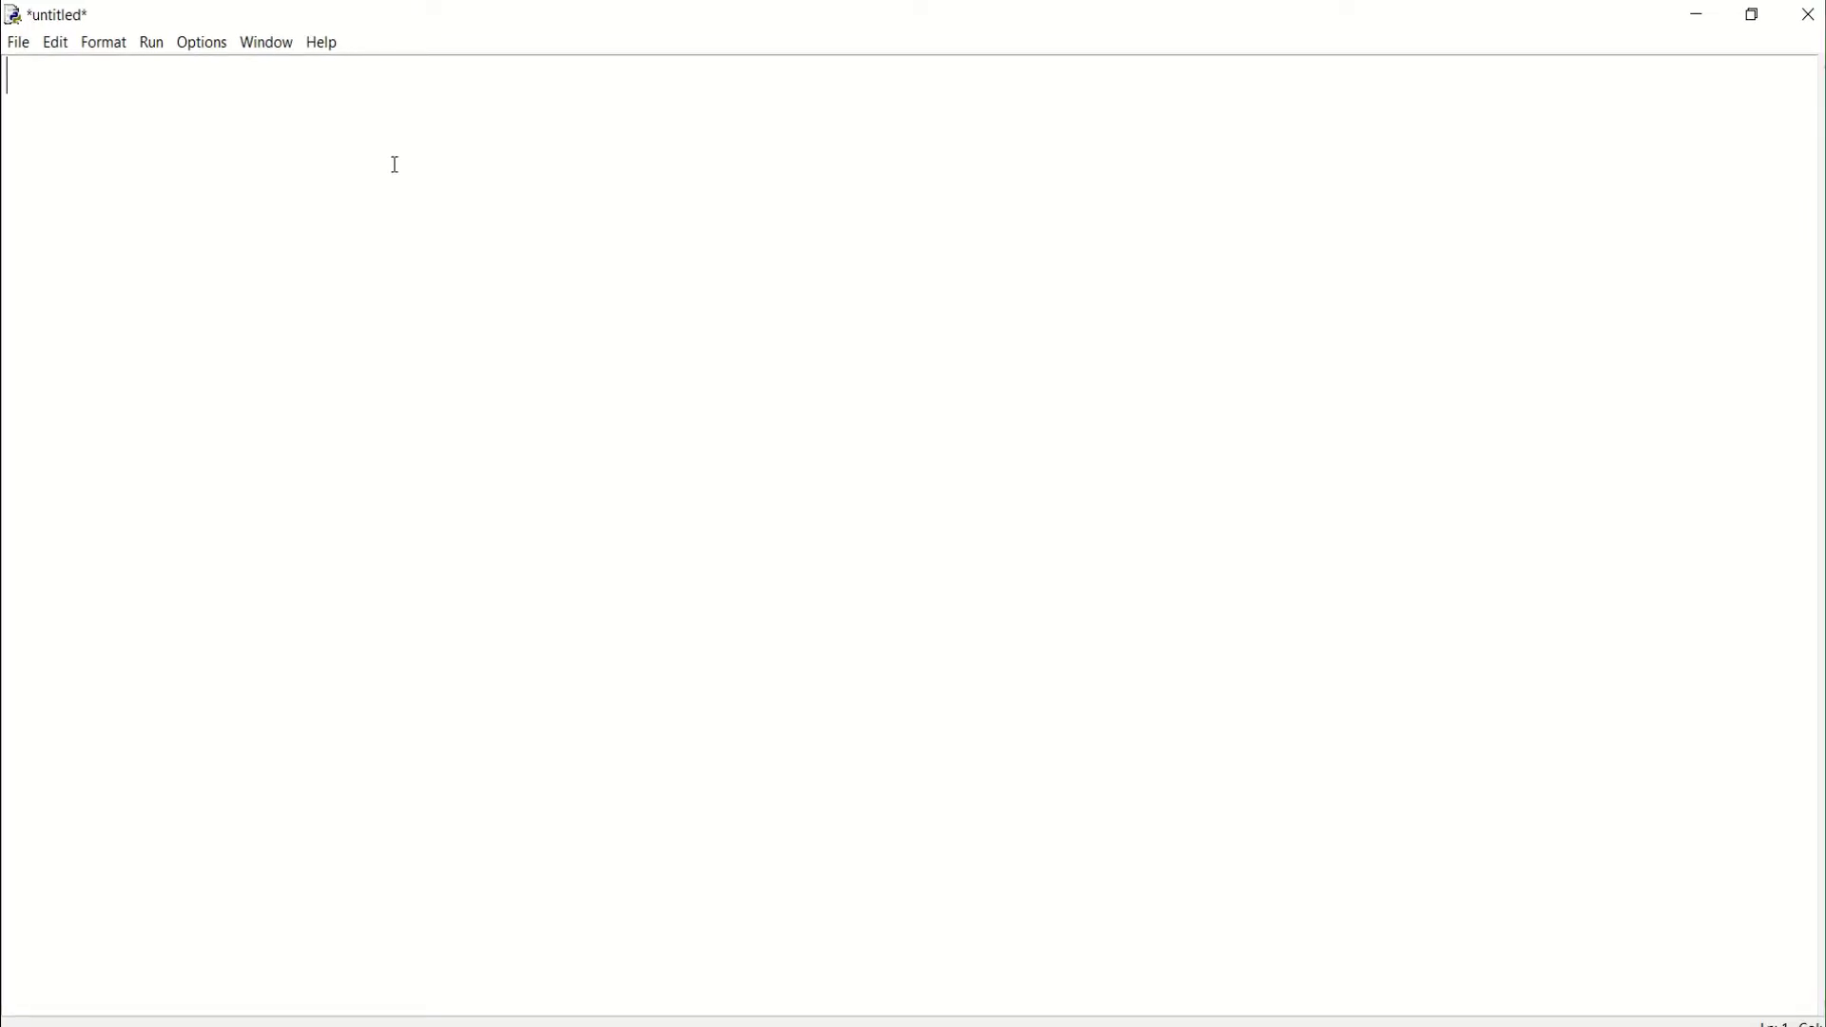
pyautogui.write('num')
pyautogui.write('=i')
pyautogui.write('nt')
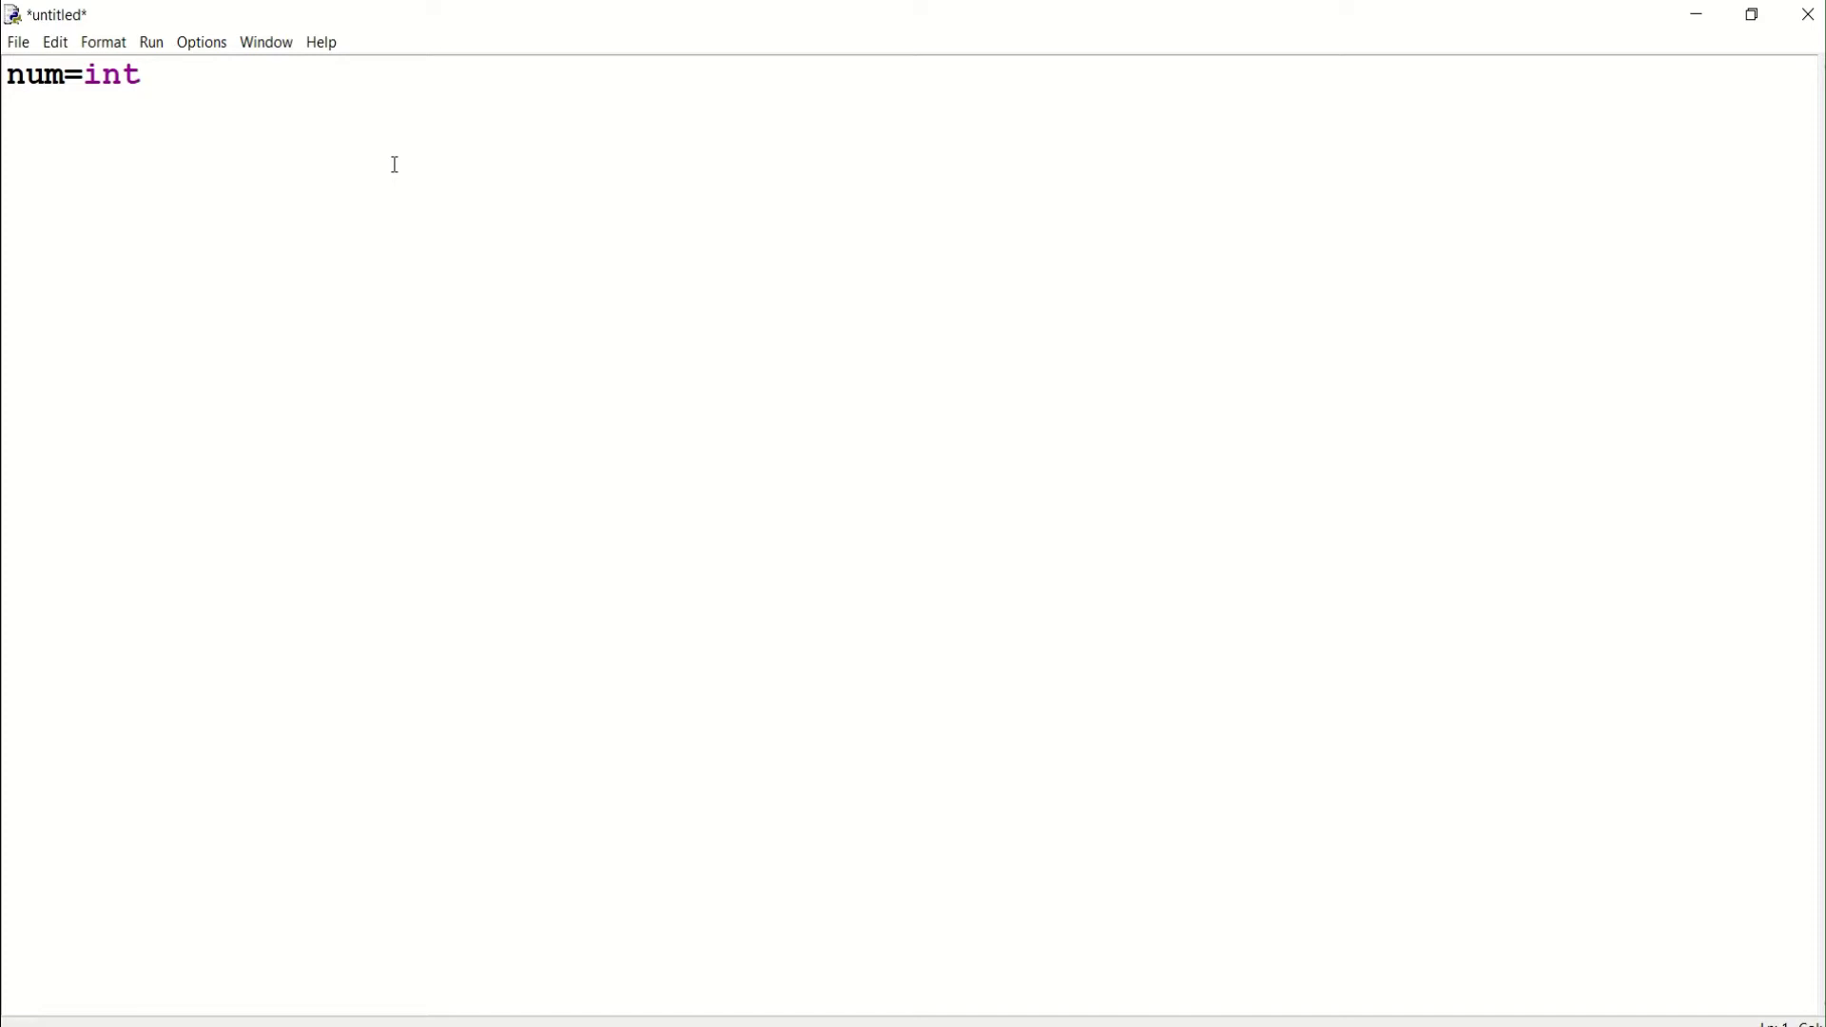
pyautogui.write('(ino')
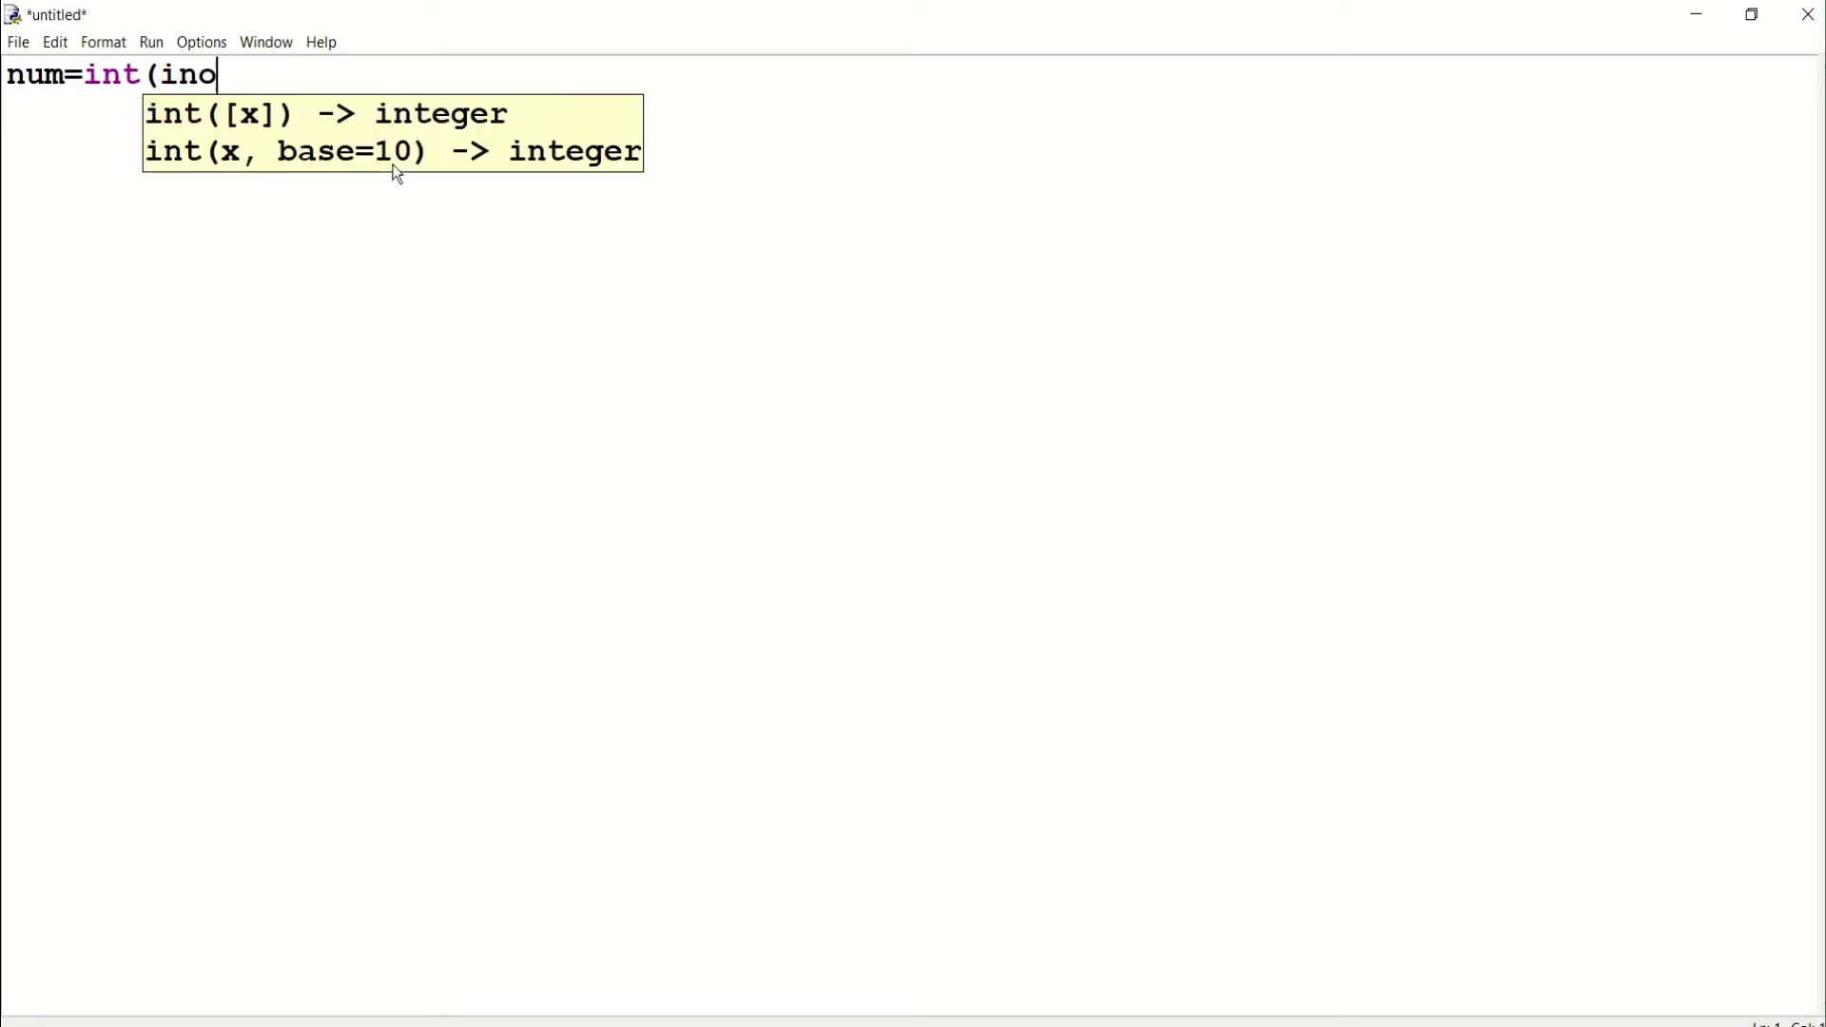
pyautogui.press('BackSpace')
pyautogui.write('put')
pyautogui.write('()')
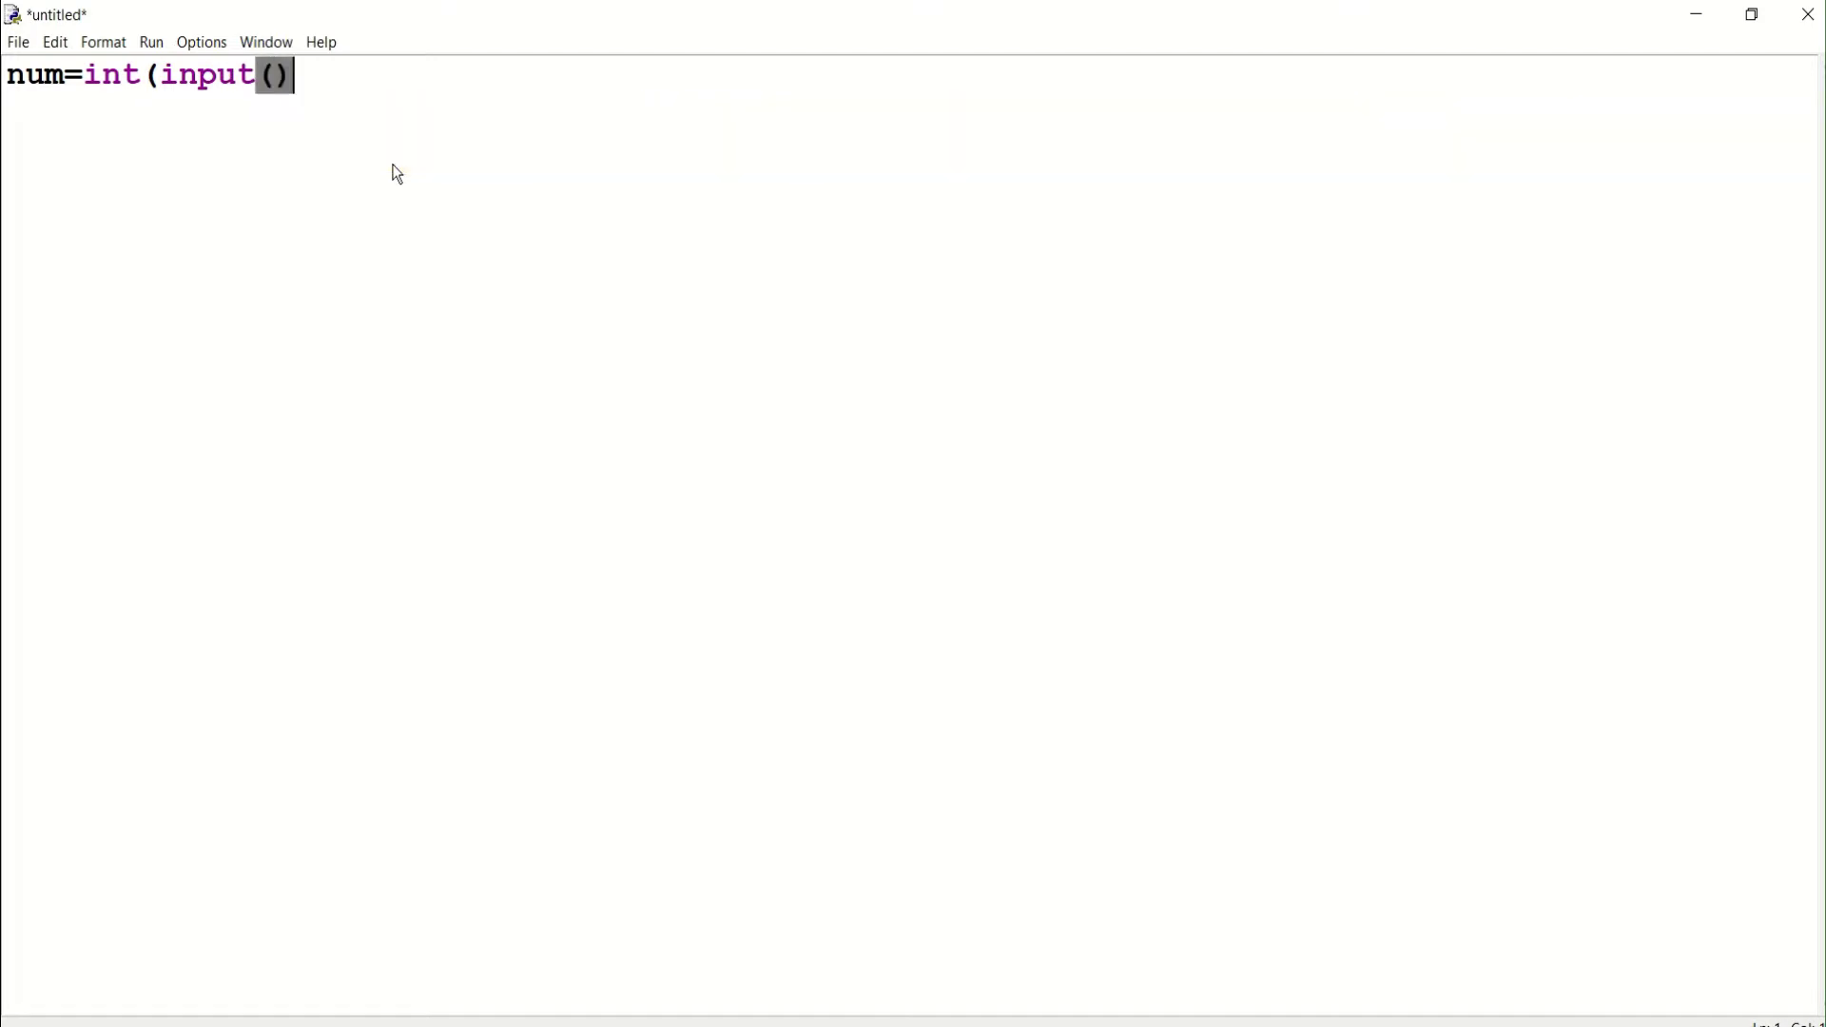
# Step: Write line 1 as num=int(input("Enter a number:")) and start line 2
pyautogui.press('Left')
pyautogui.write('""')
pyautogui.press('Left')
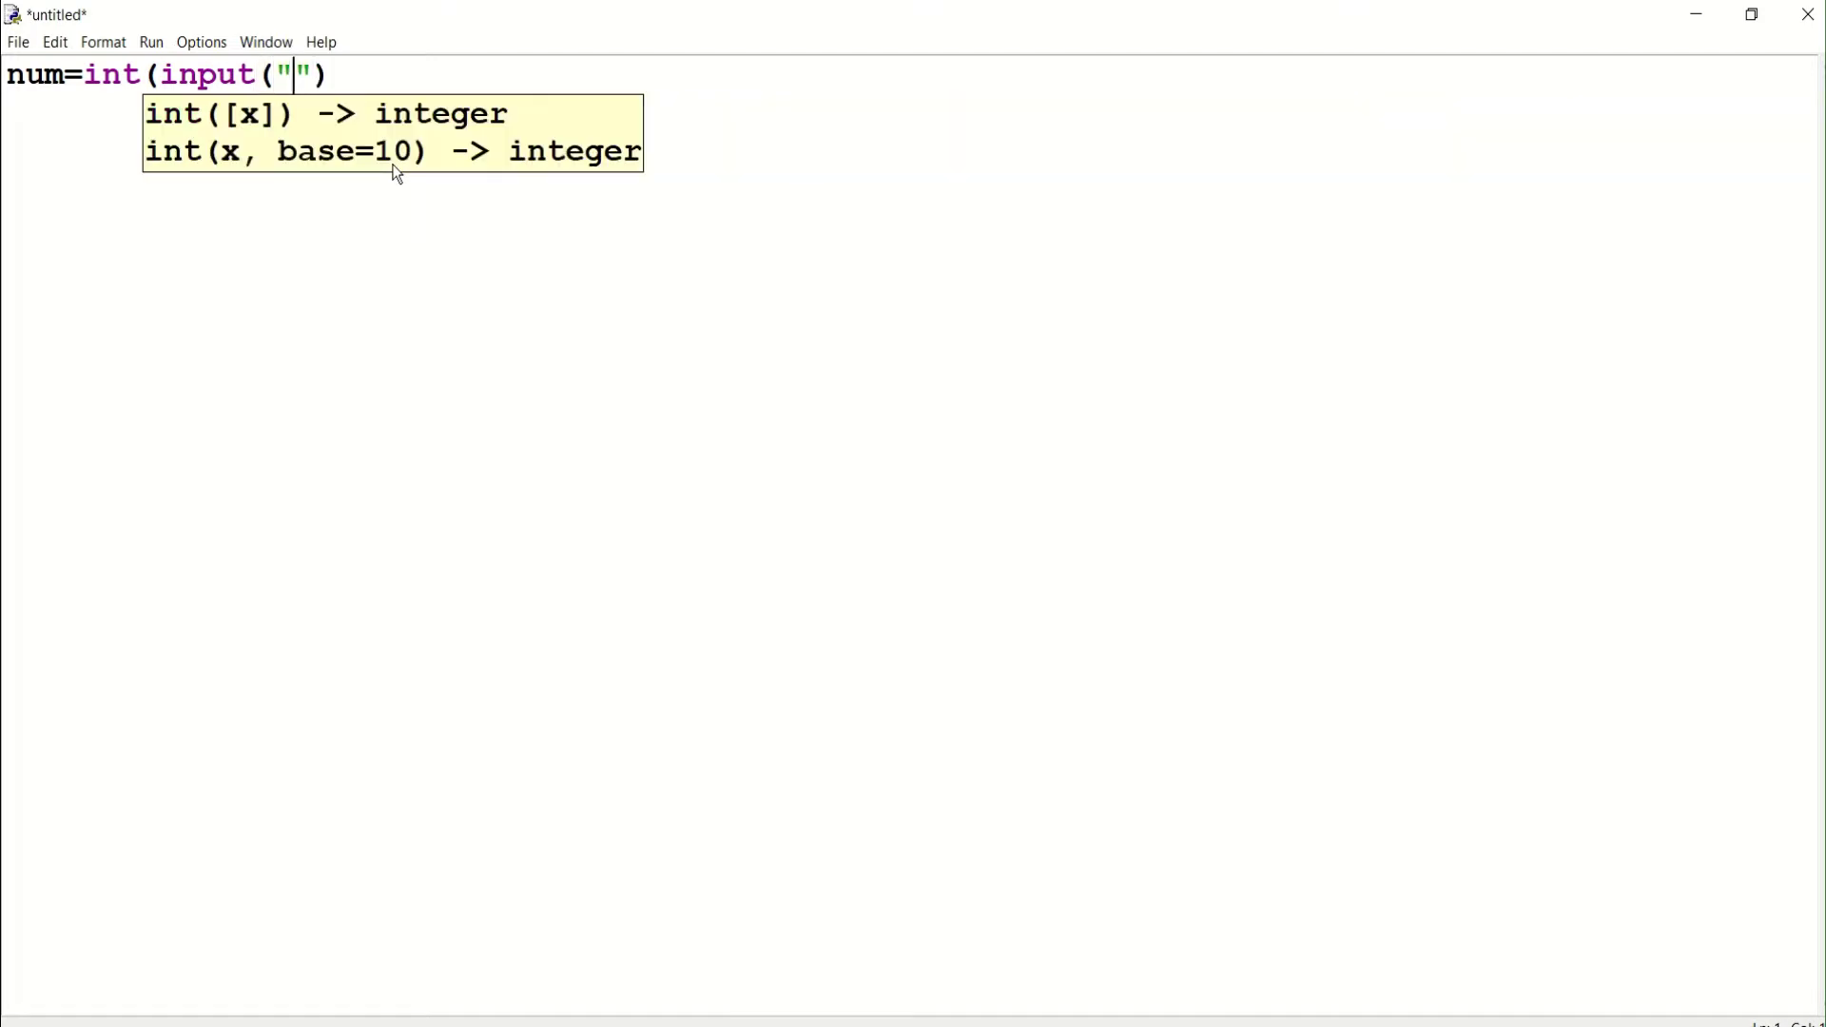
pyautogui.write('Enter a ')
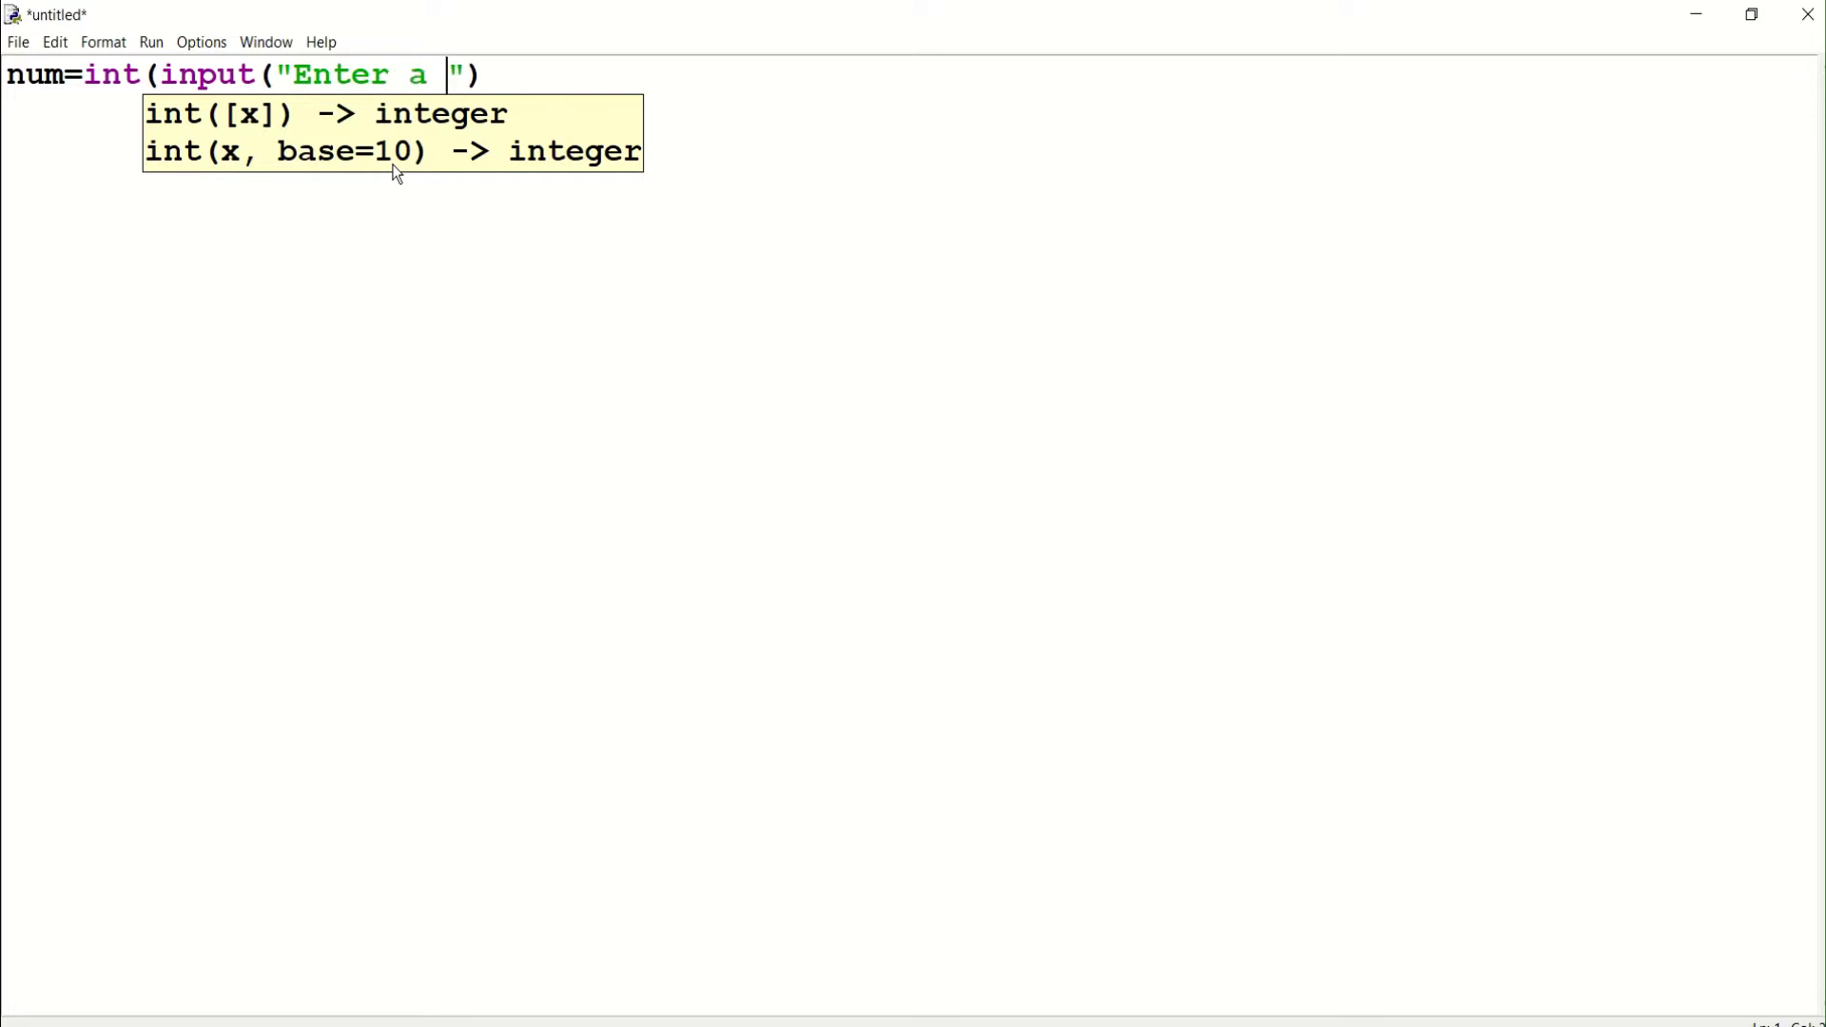
pyautogui.write('number')
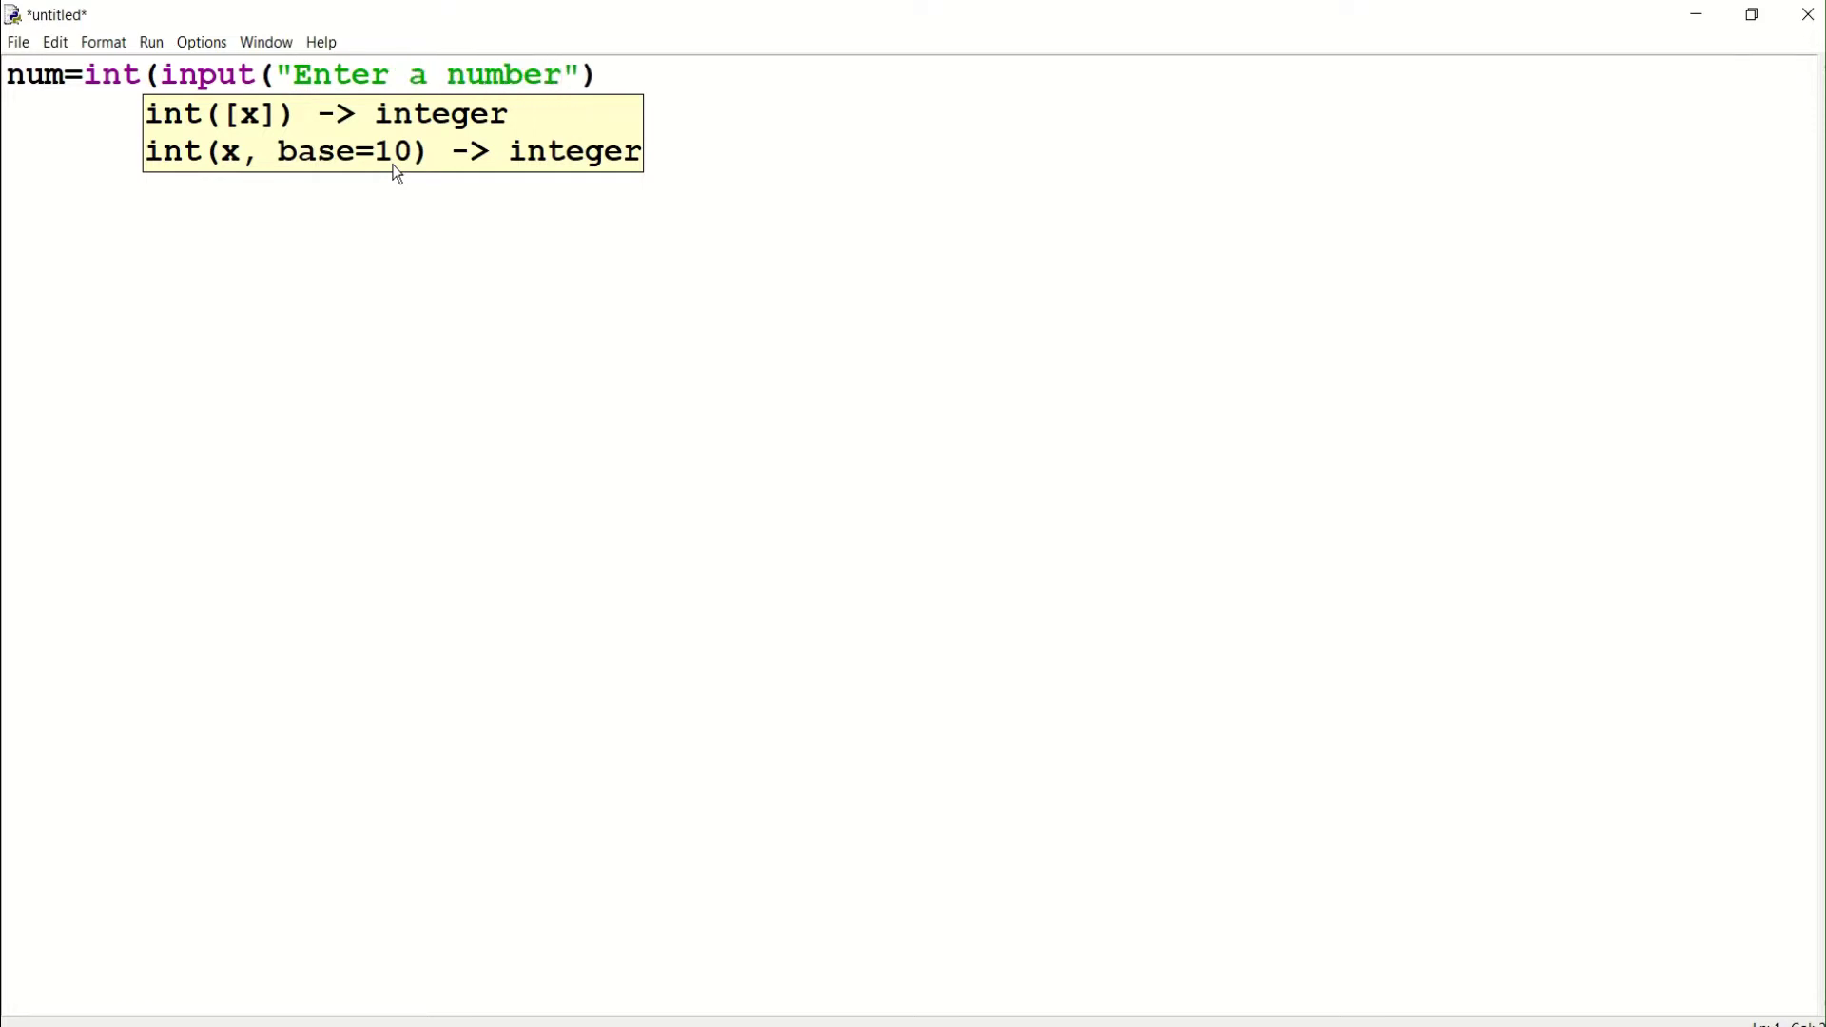
pyautogui.write(':"')
pyautogui.write(')')
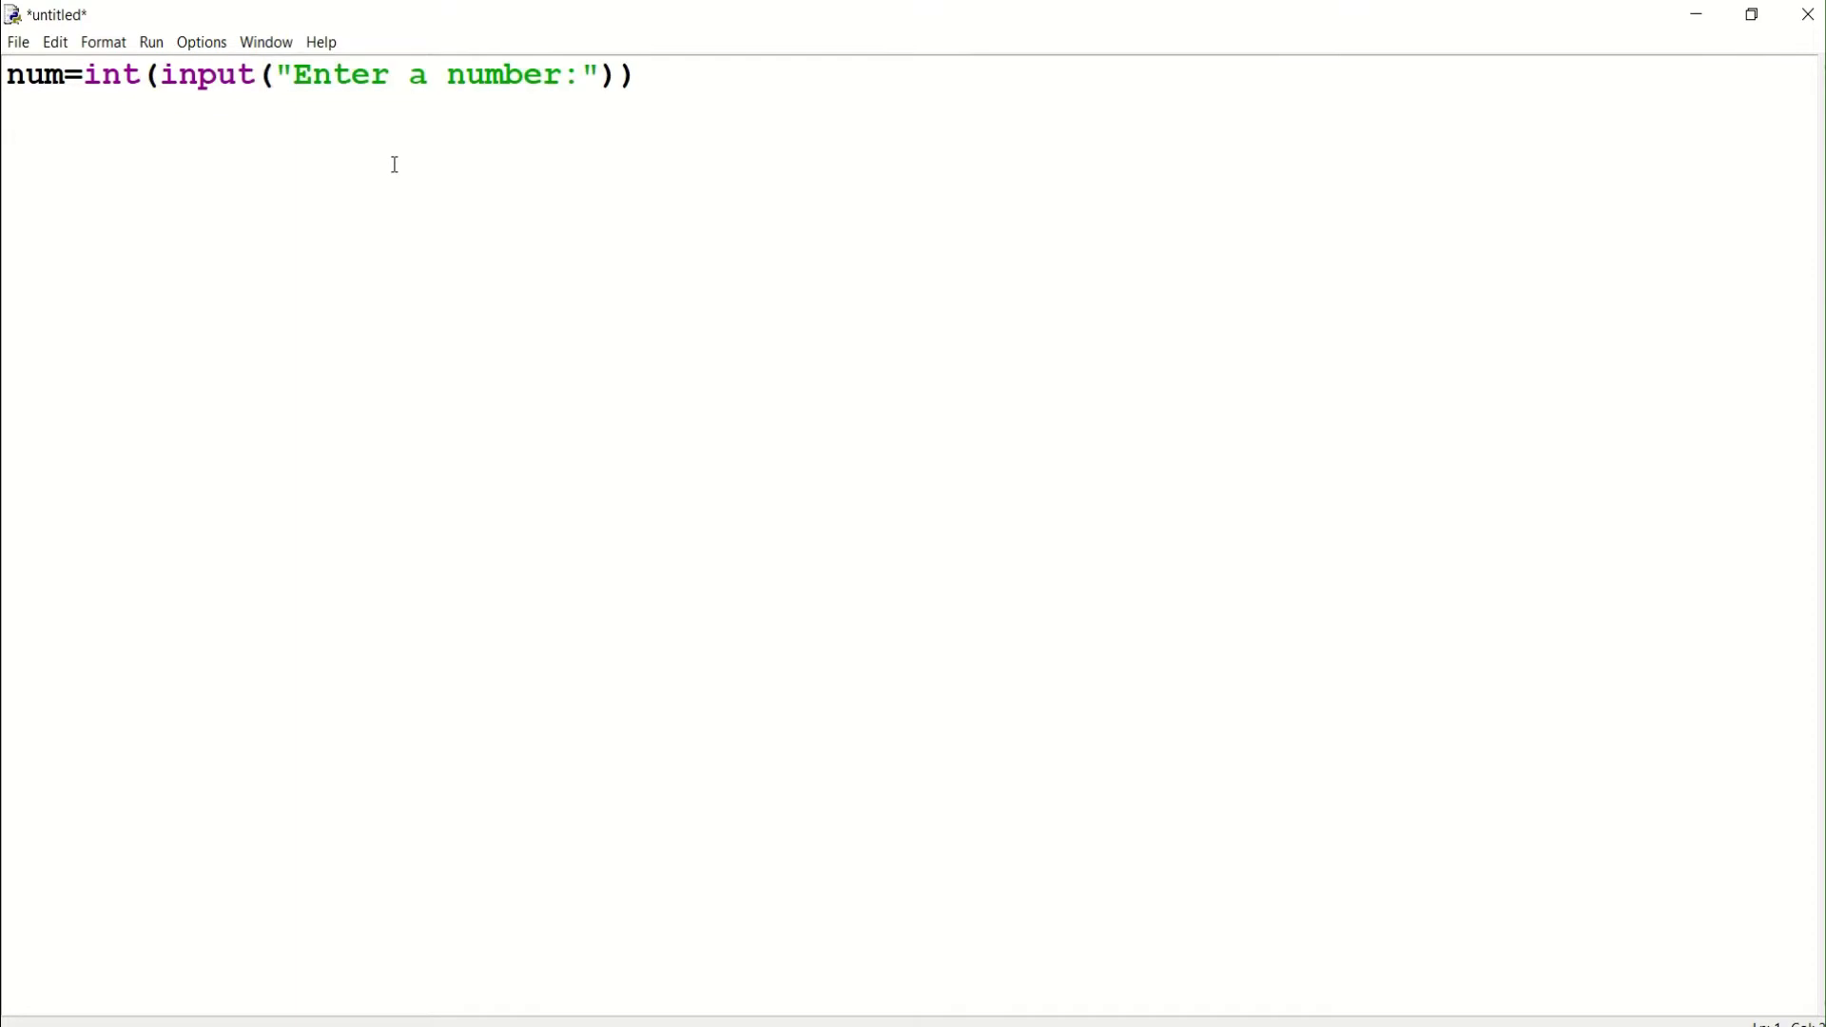
pyautogui.press('Return')
pyautogui.write('if nu')
pyautogui.write('m>')
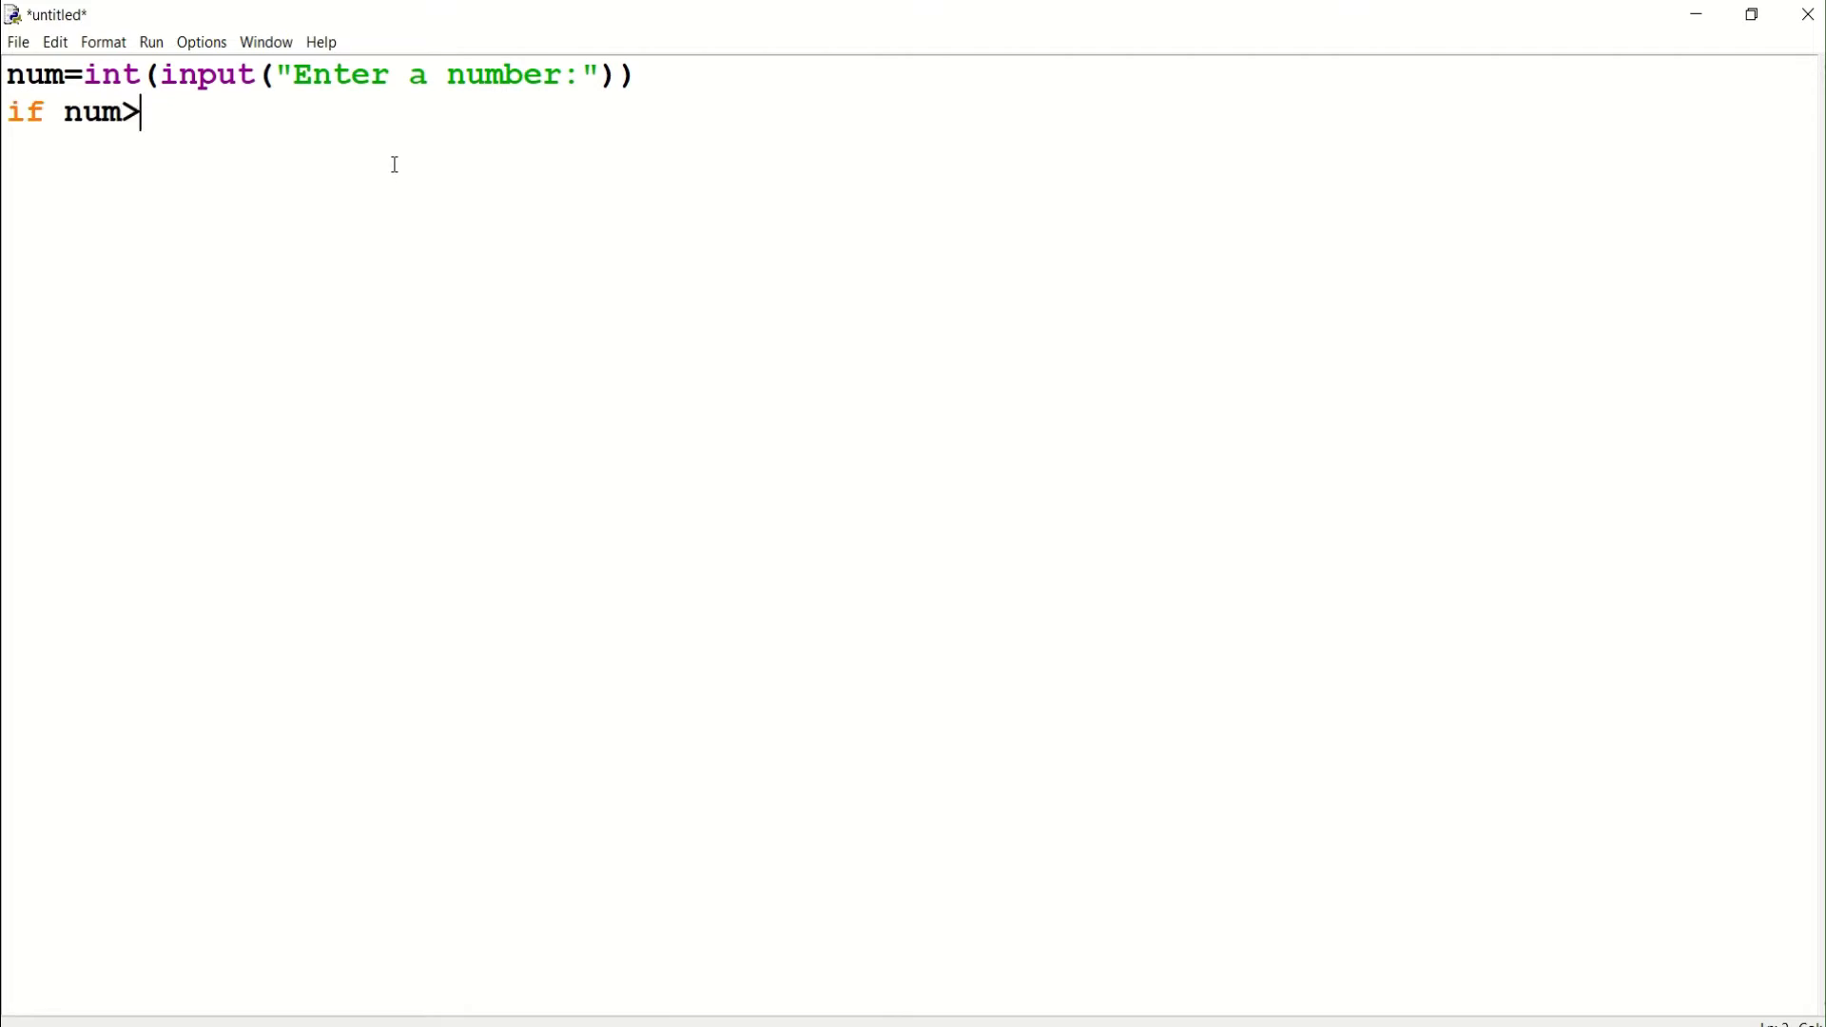
pyautogui.write('0:')
# Step: Write if num>0: with print("It's a Positive number") as its body, then dedent for the next branch
pyautogui.press('Return')
pyautogui.write('prin')
pyautogui.write('t')
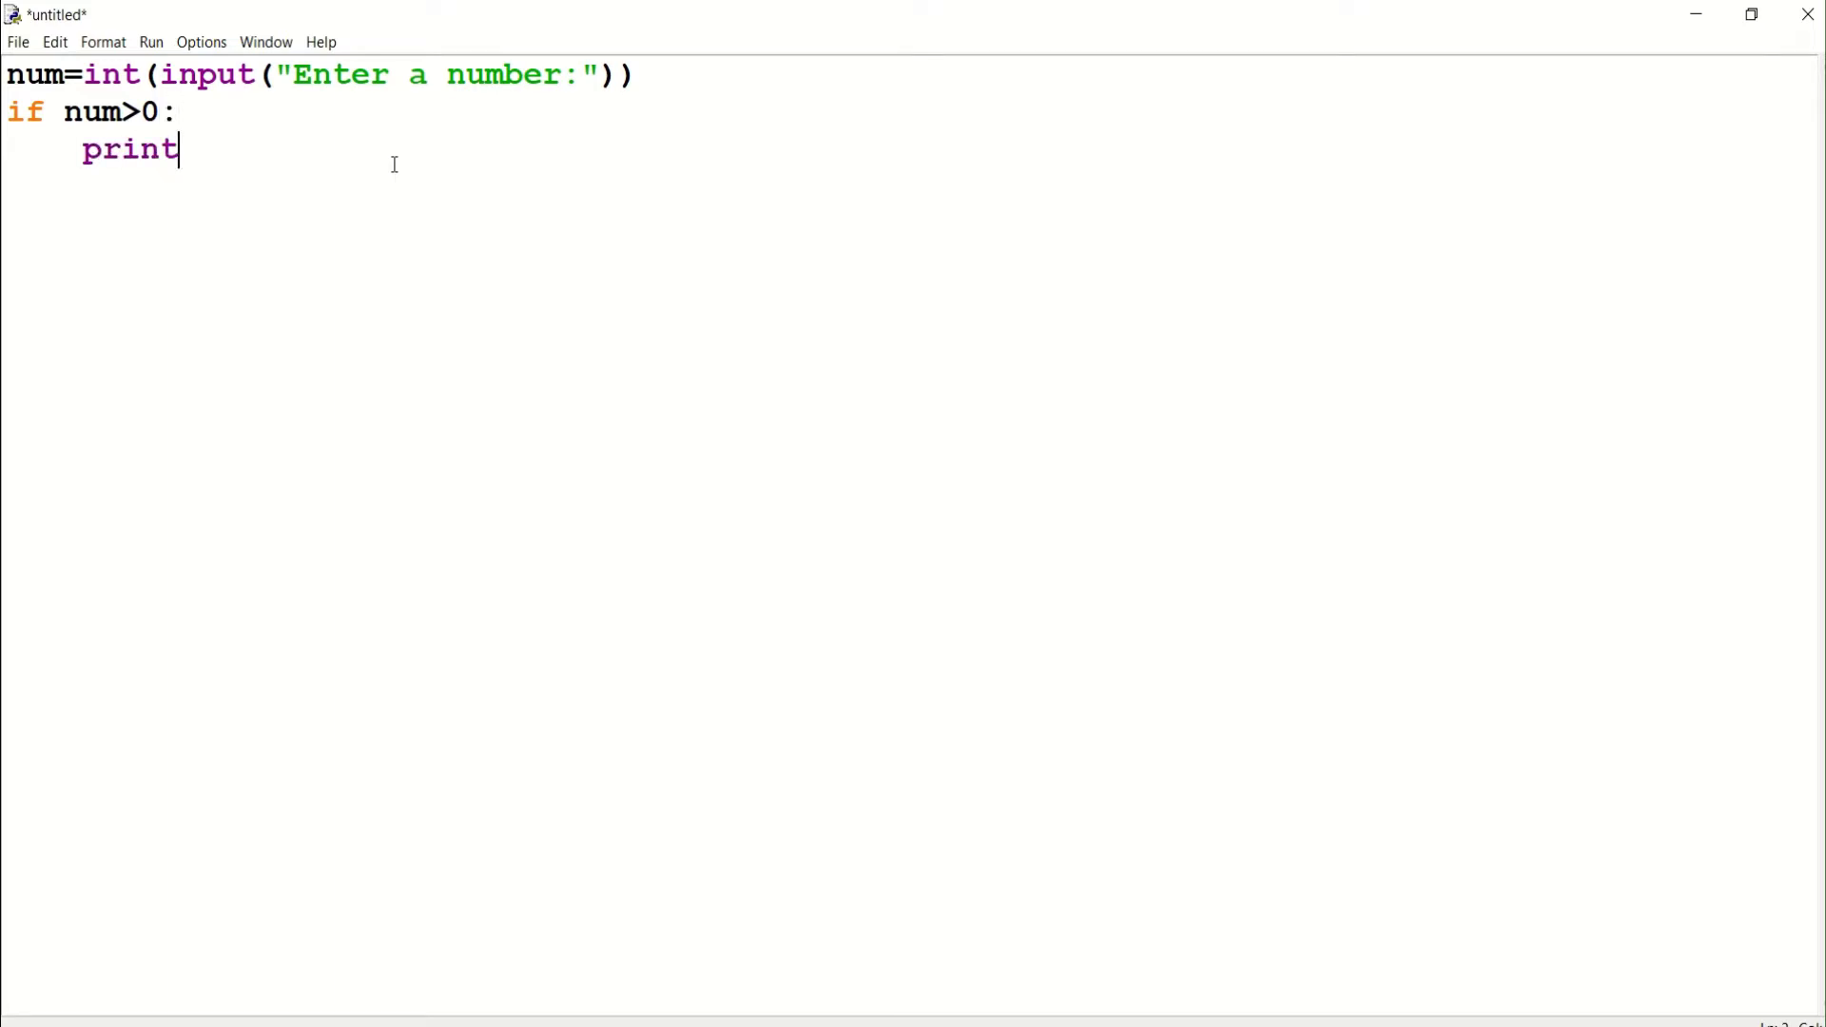
pyautogui.write('()')
pyautogui.write('""')
pyautogui.press('Left')
pyautogui.write('I')
pyautogui.write("t's a ")
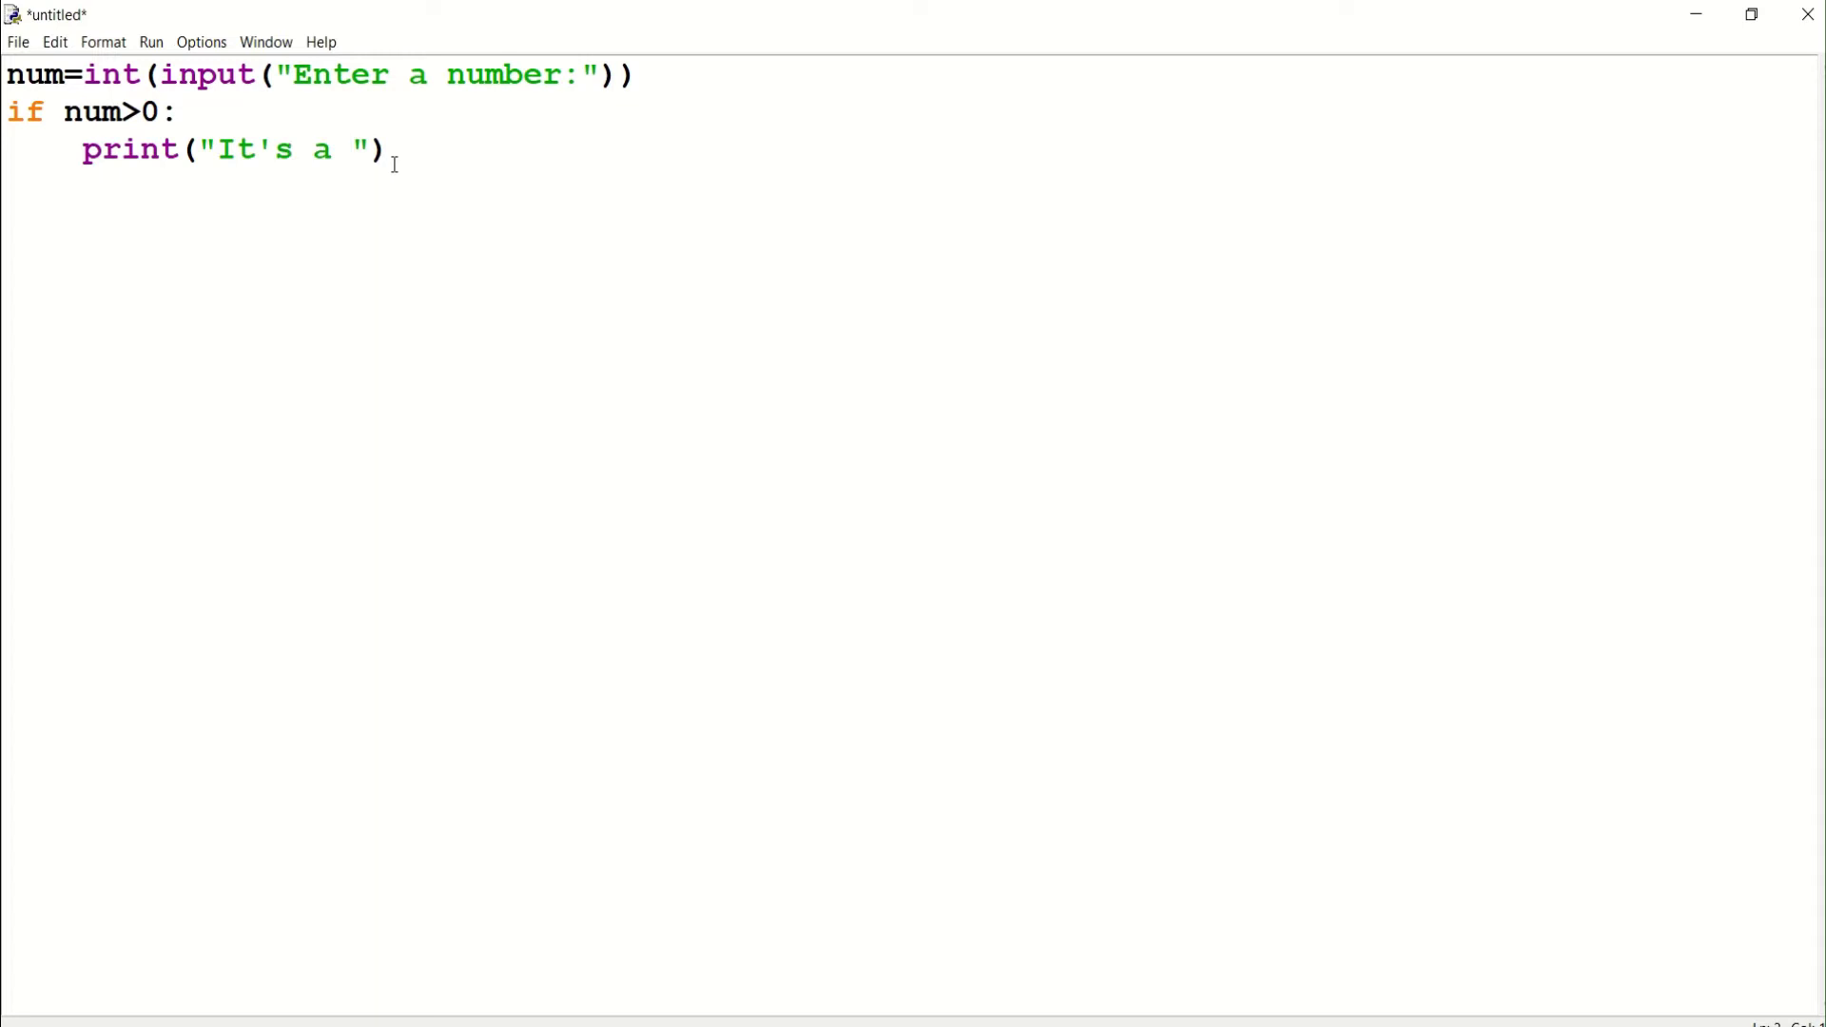
pyautogui.write('Positive ')
pyautogui.write('number')
pyautogui.press('Right')
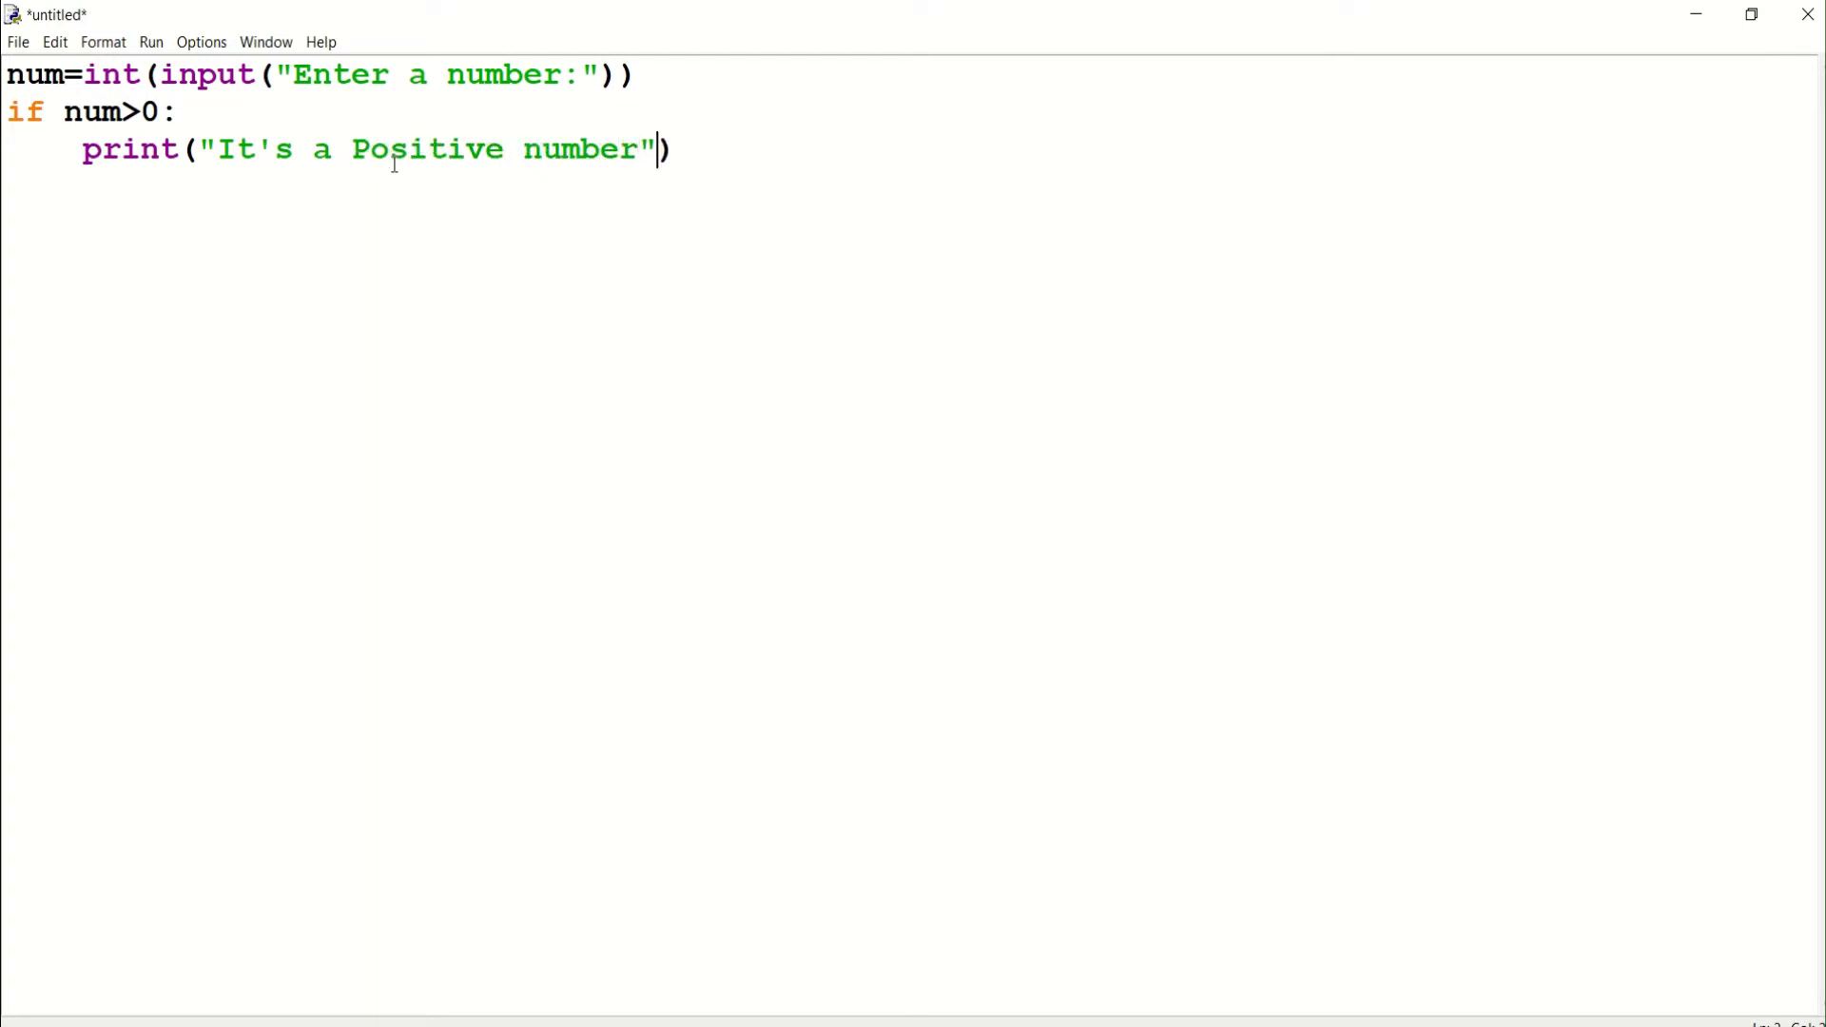
pyautogui.press('Right')
pyautogui.press('Return')
pyautogui.press('Return')
pyautogui.press('BackSpace')
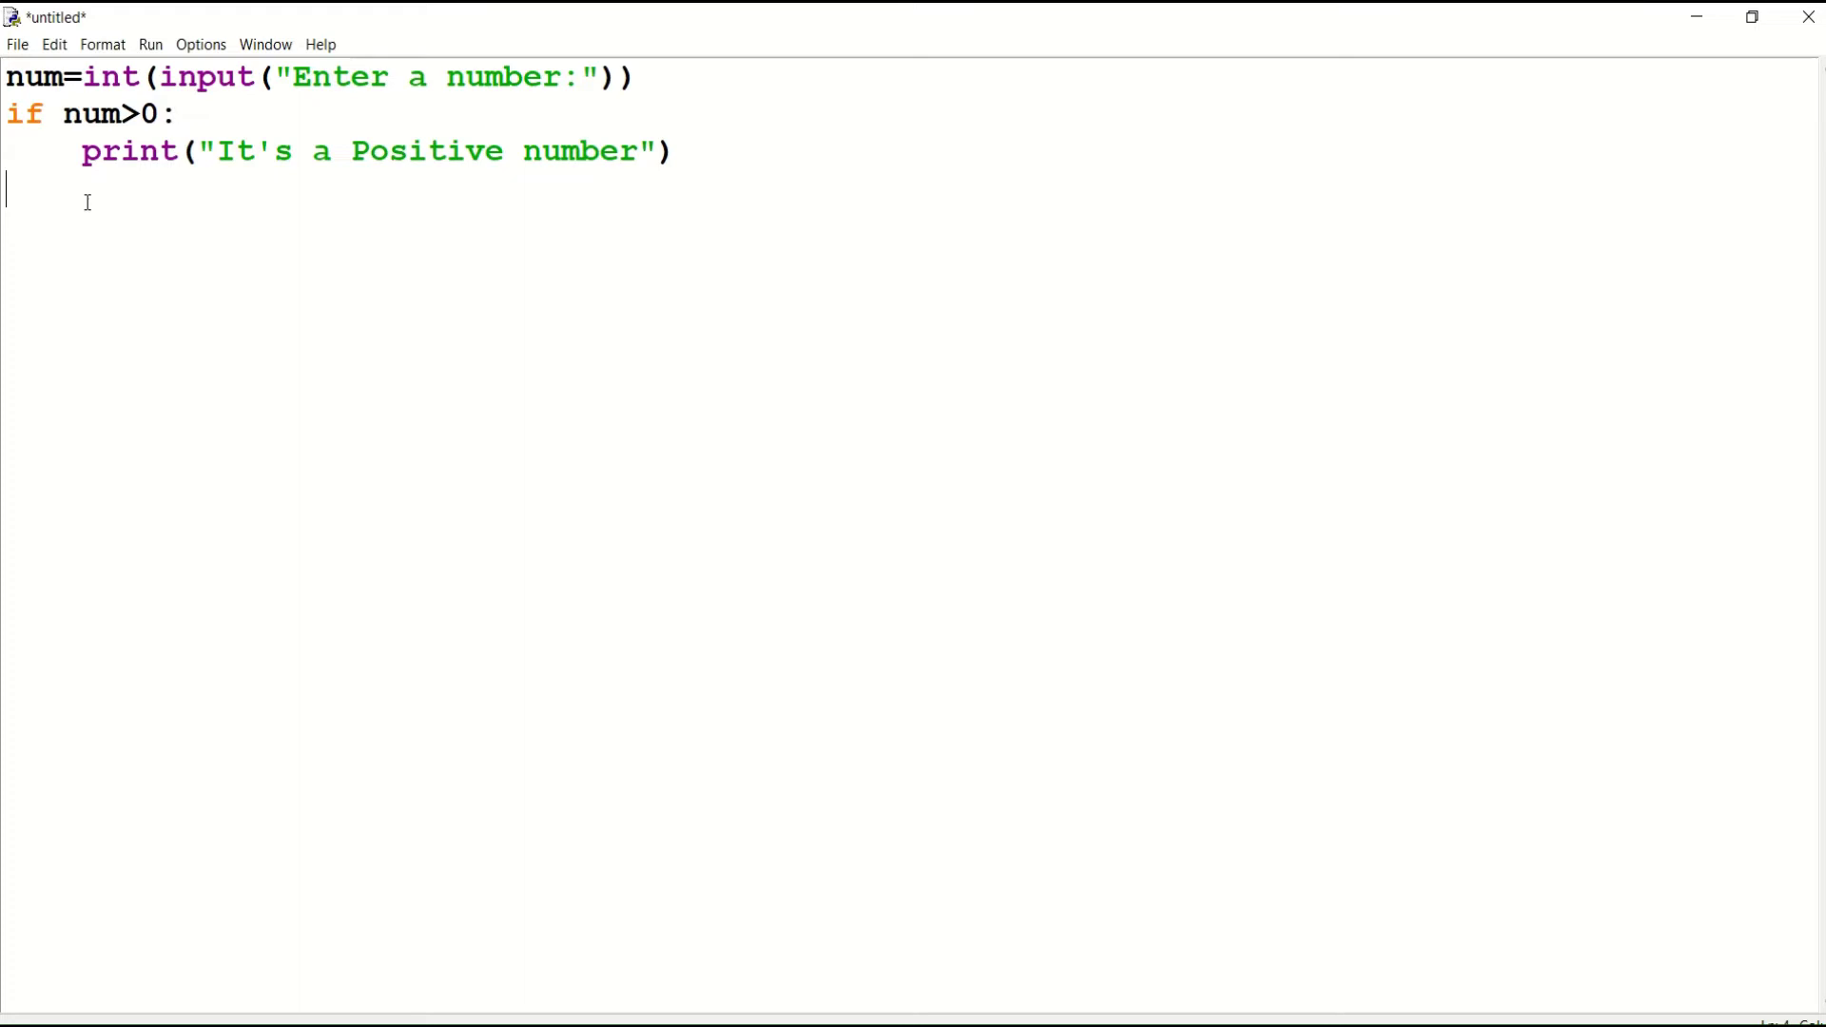
pyautogui.write('elif')
pyautogui.write(' num')
pyautogui.write('==0')
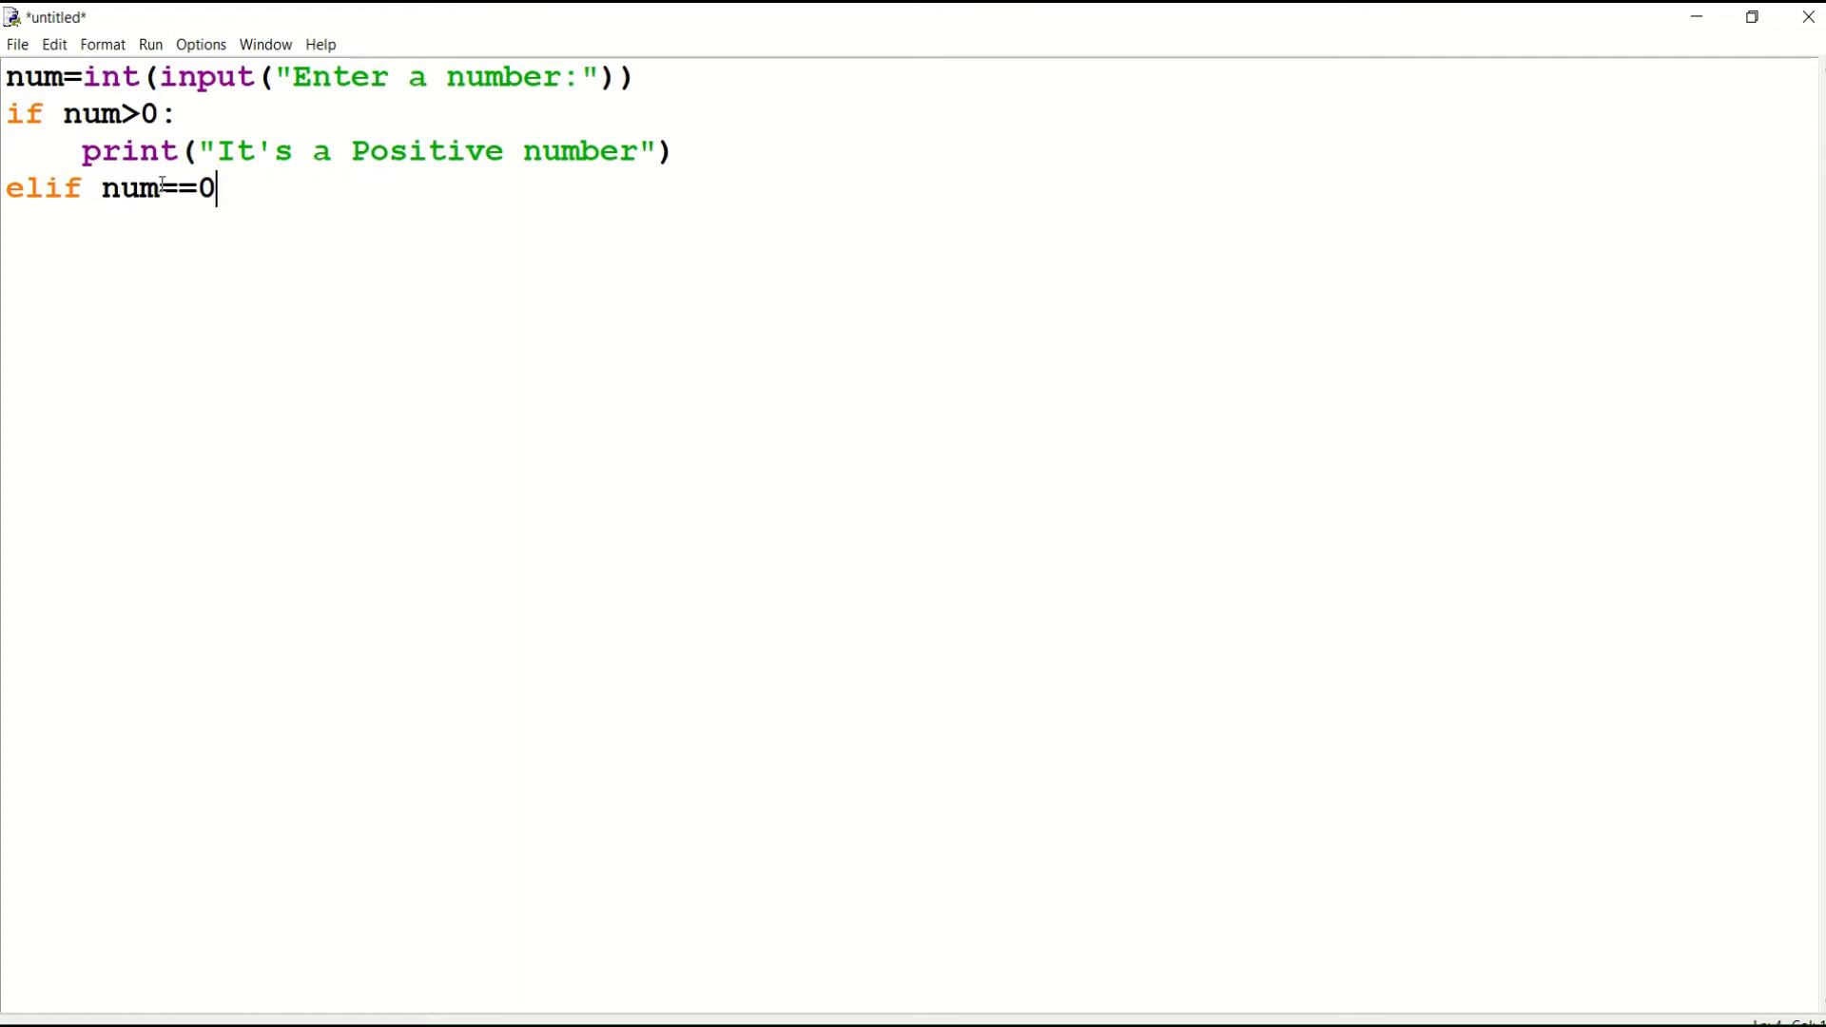
pyautogui.write(':')
# Step: Write elif num==0: with print("It's neither Positive nor Negative") as its body
pyautogui.press('Return')
pyautogui.write('pri')
pyautogui.write('nt()')
pyautogui.press('Left')
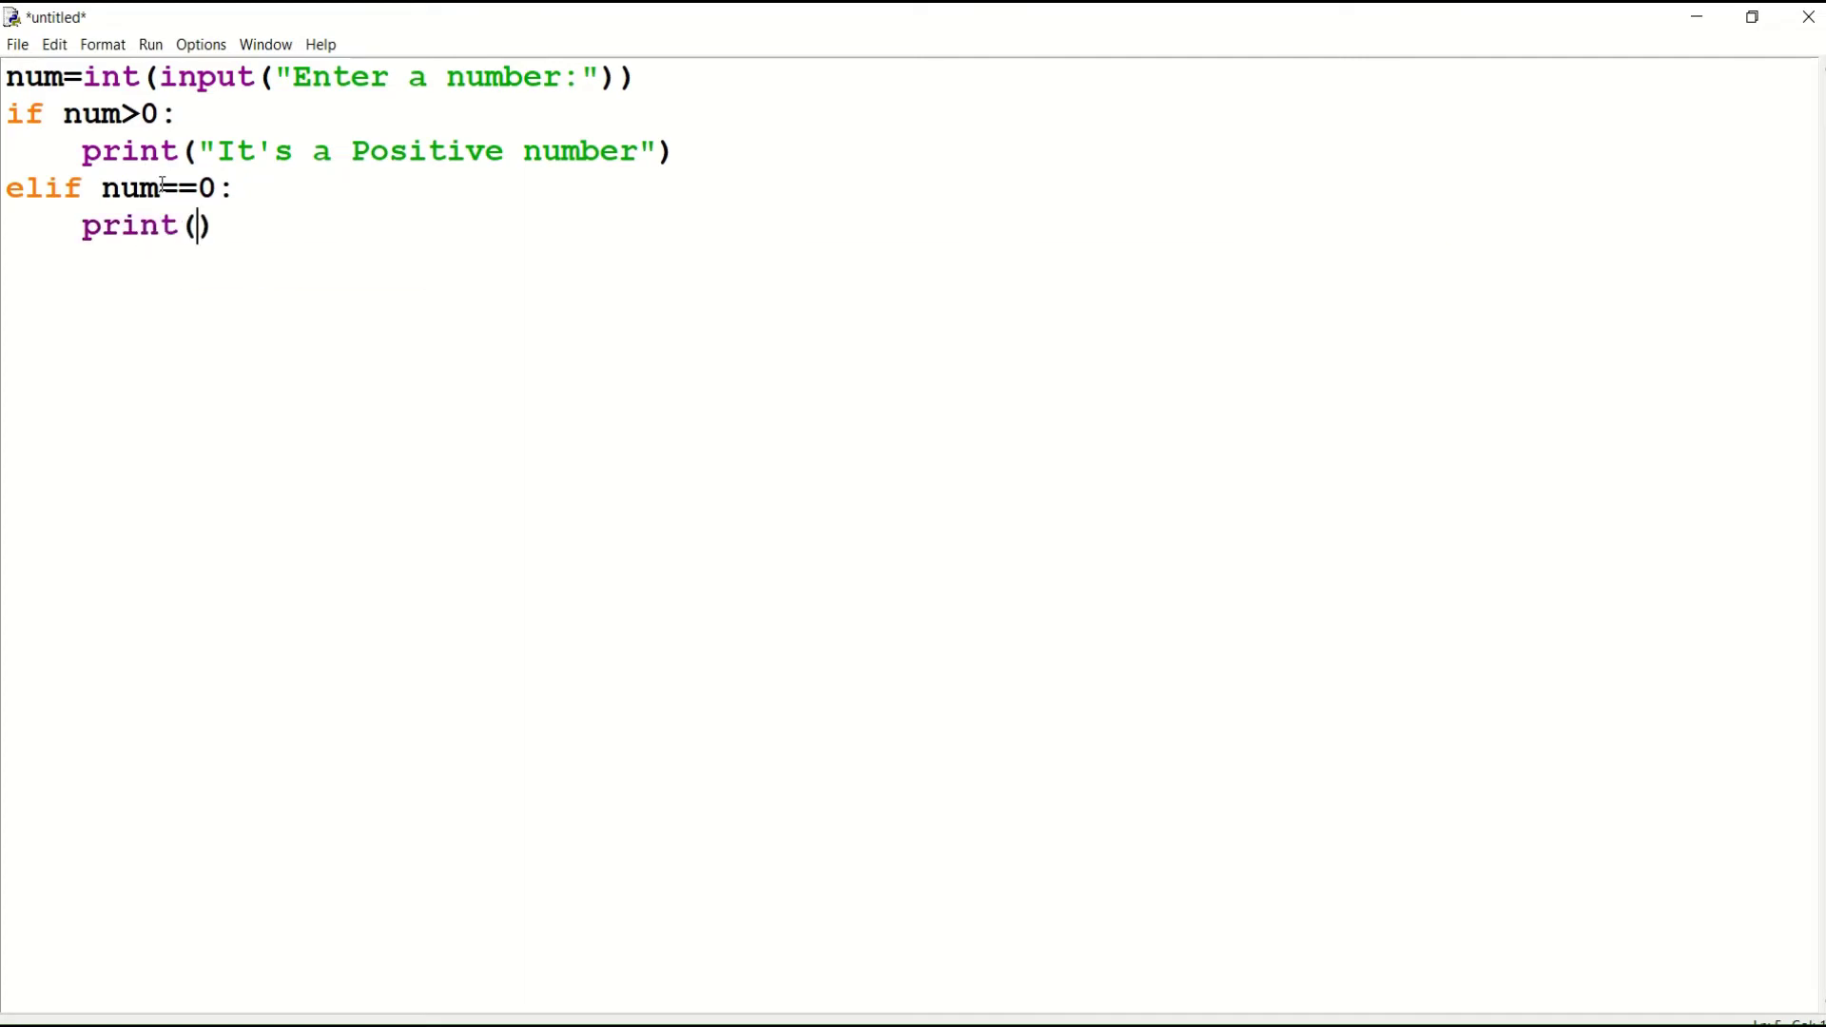
pyautogui.write('""')
pyautogui.press('Left')
pyautogui.write("It's neit")
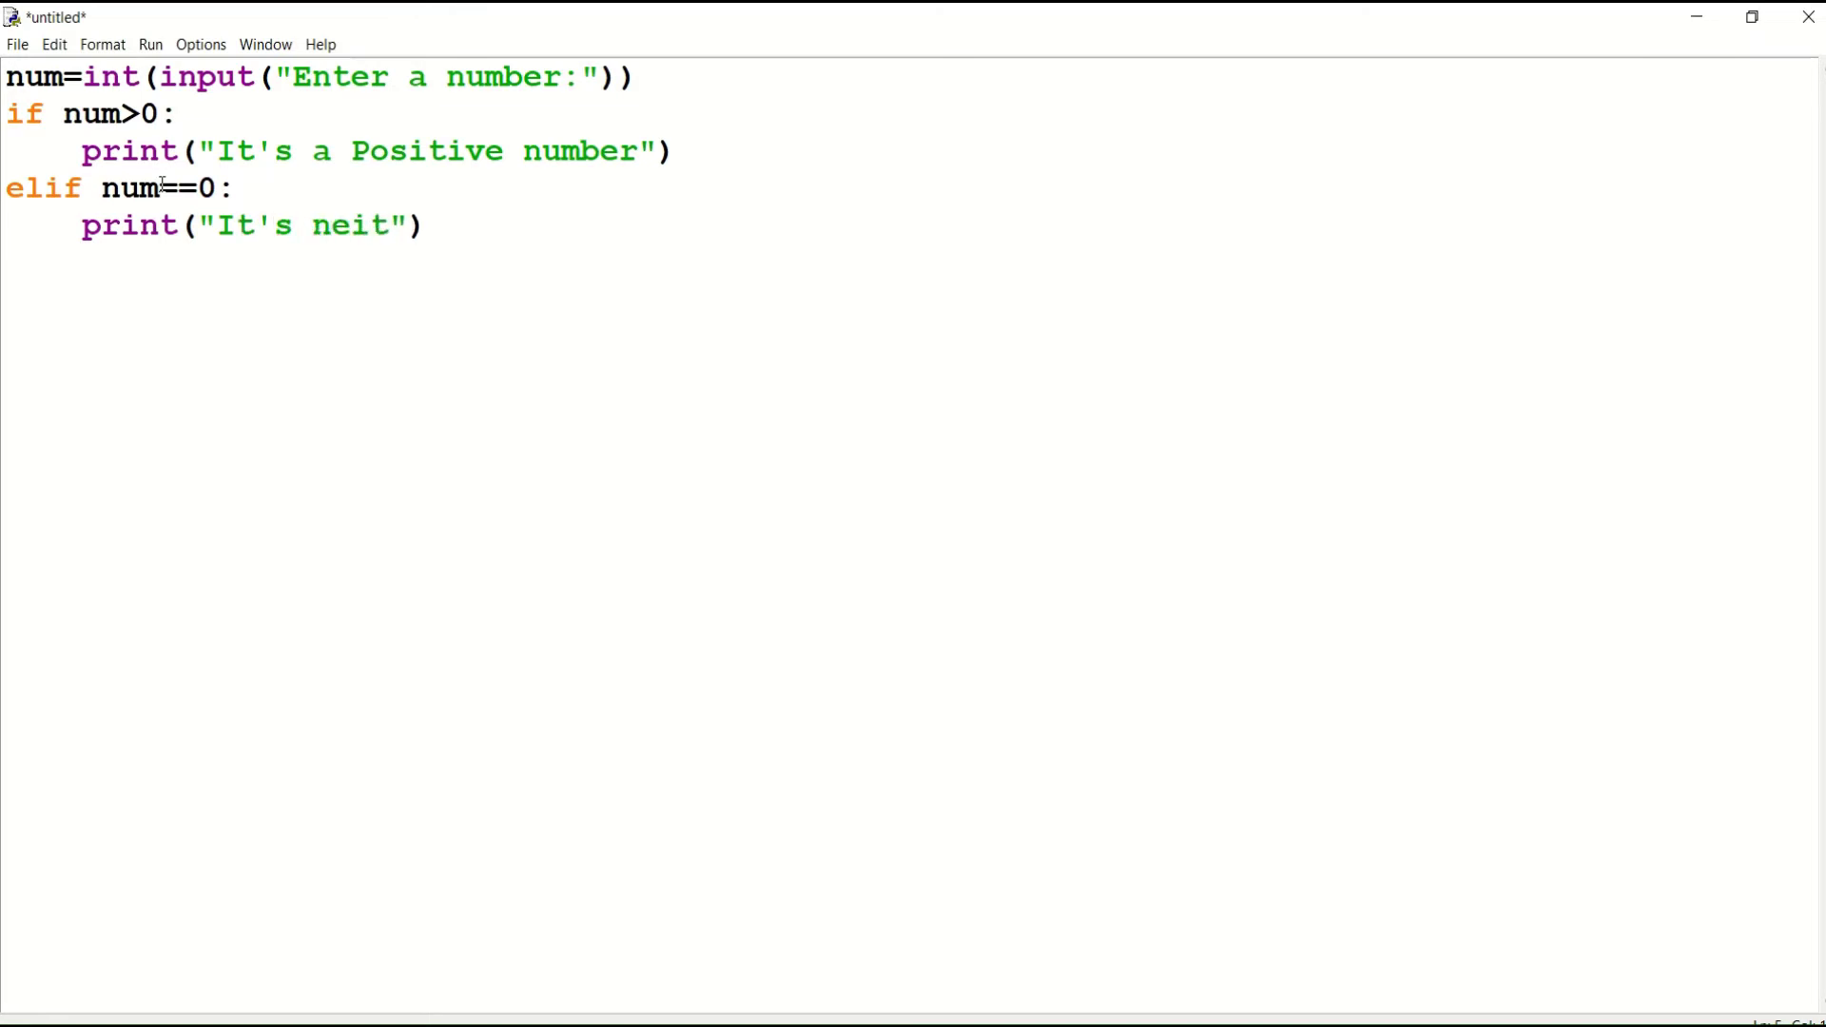
pyautogui.write('her Po')
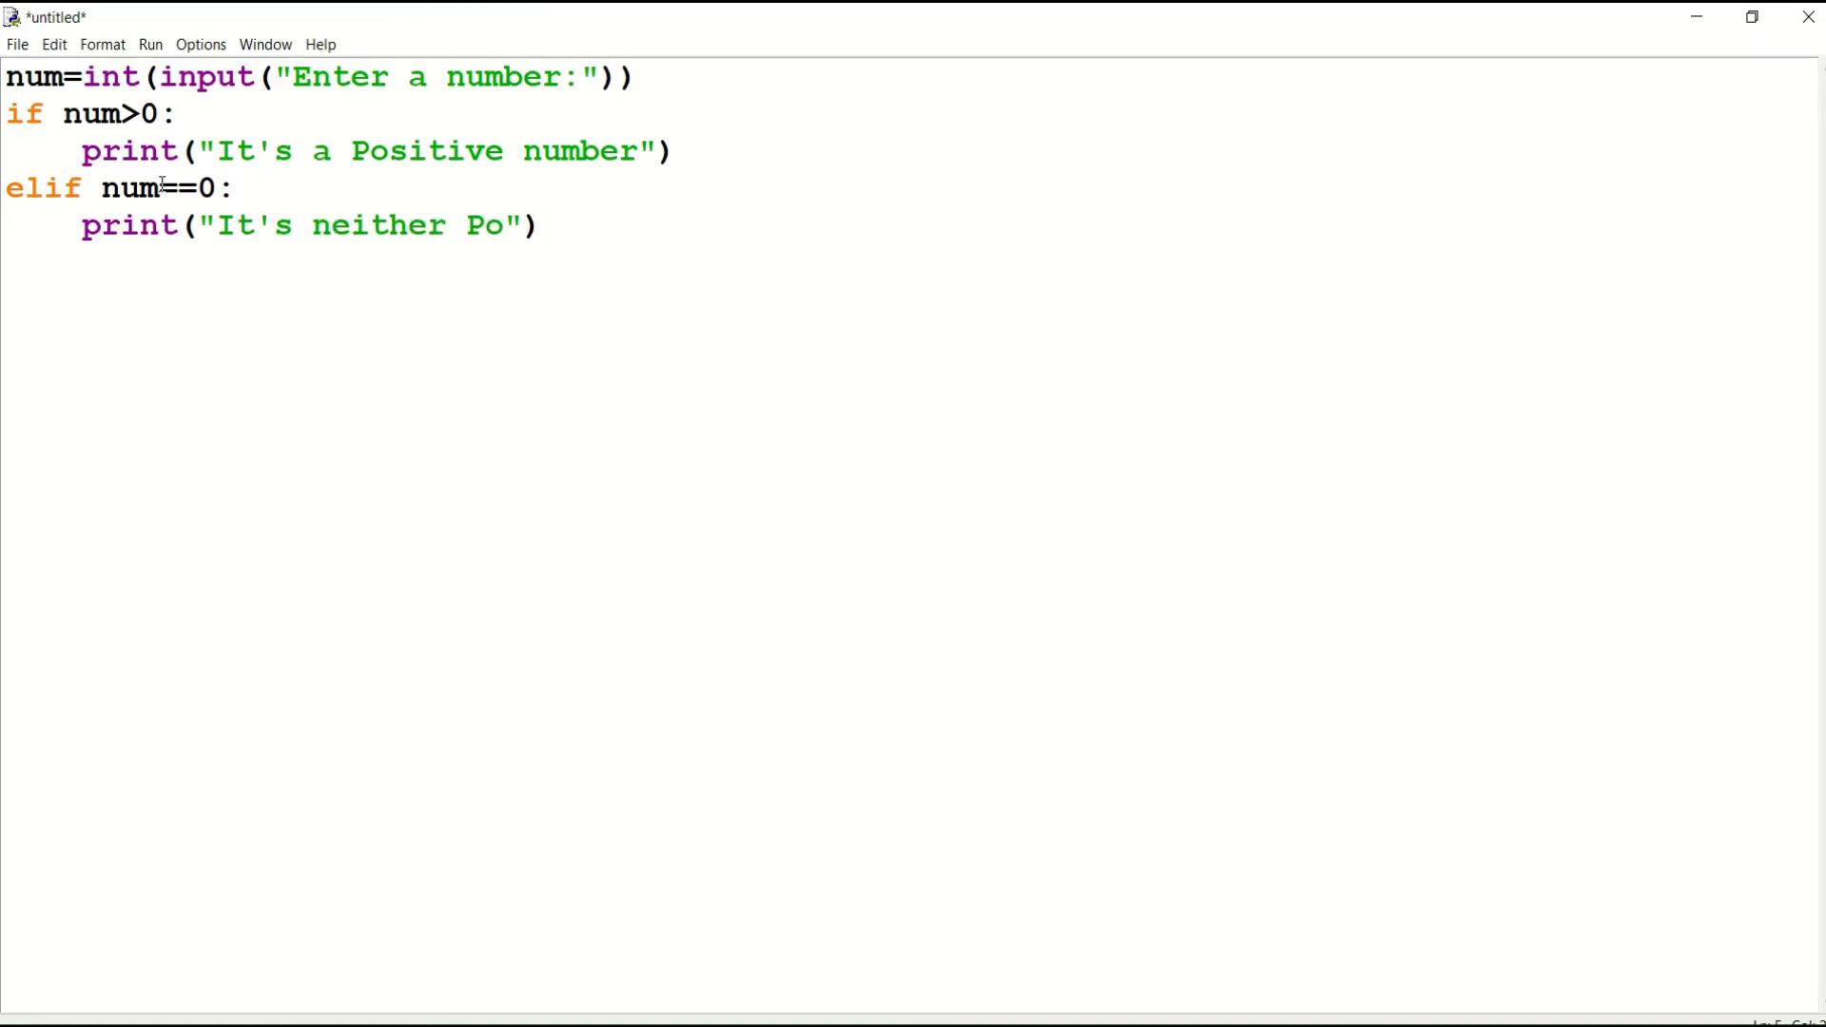
pyautogui.write('sitive nor ')
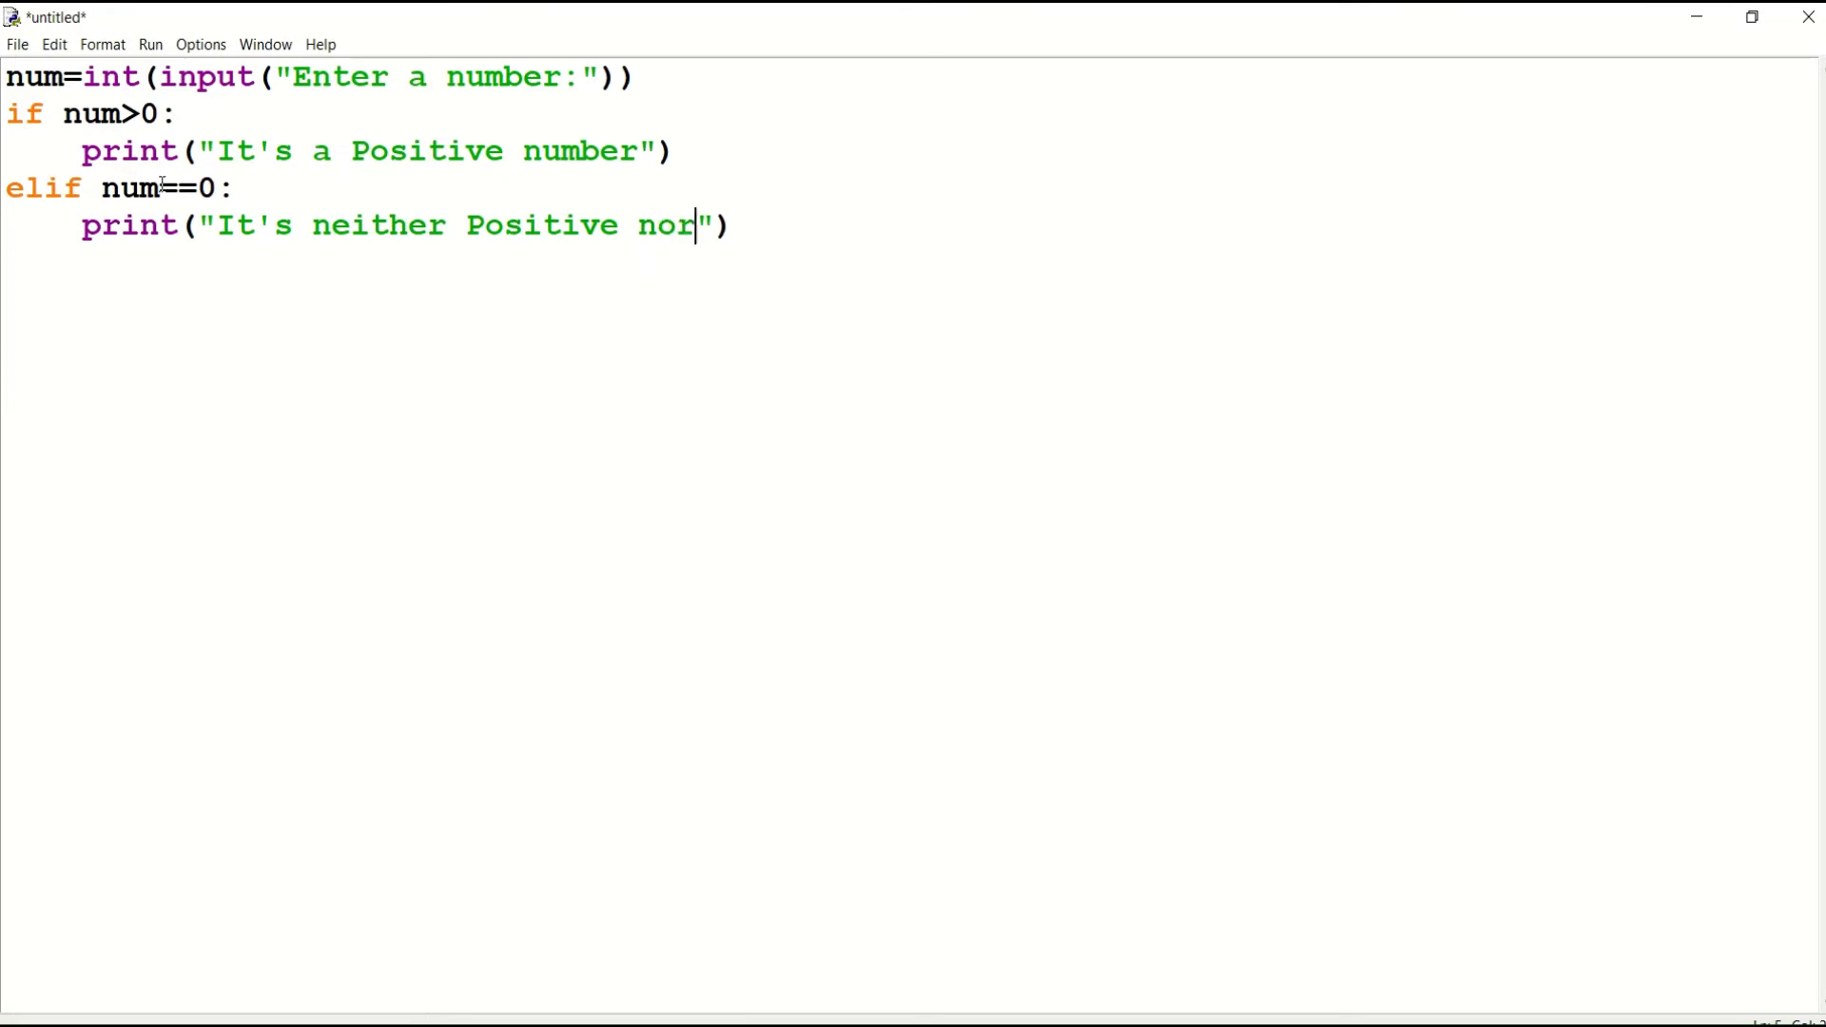
pyautogui.write('Negativ')
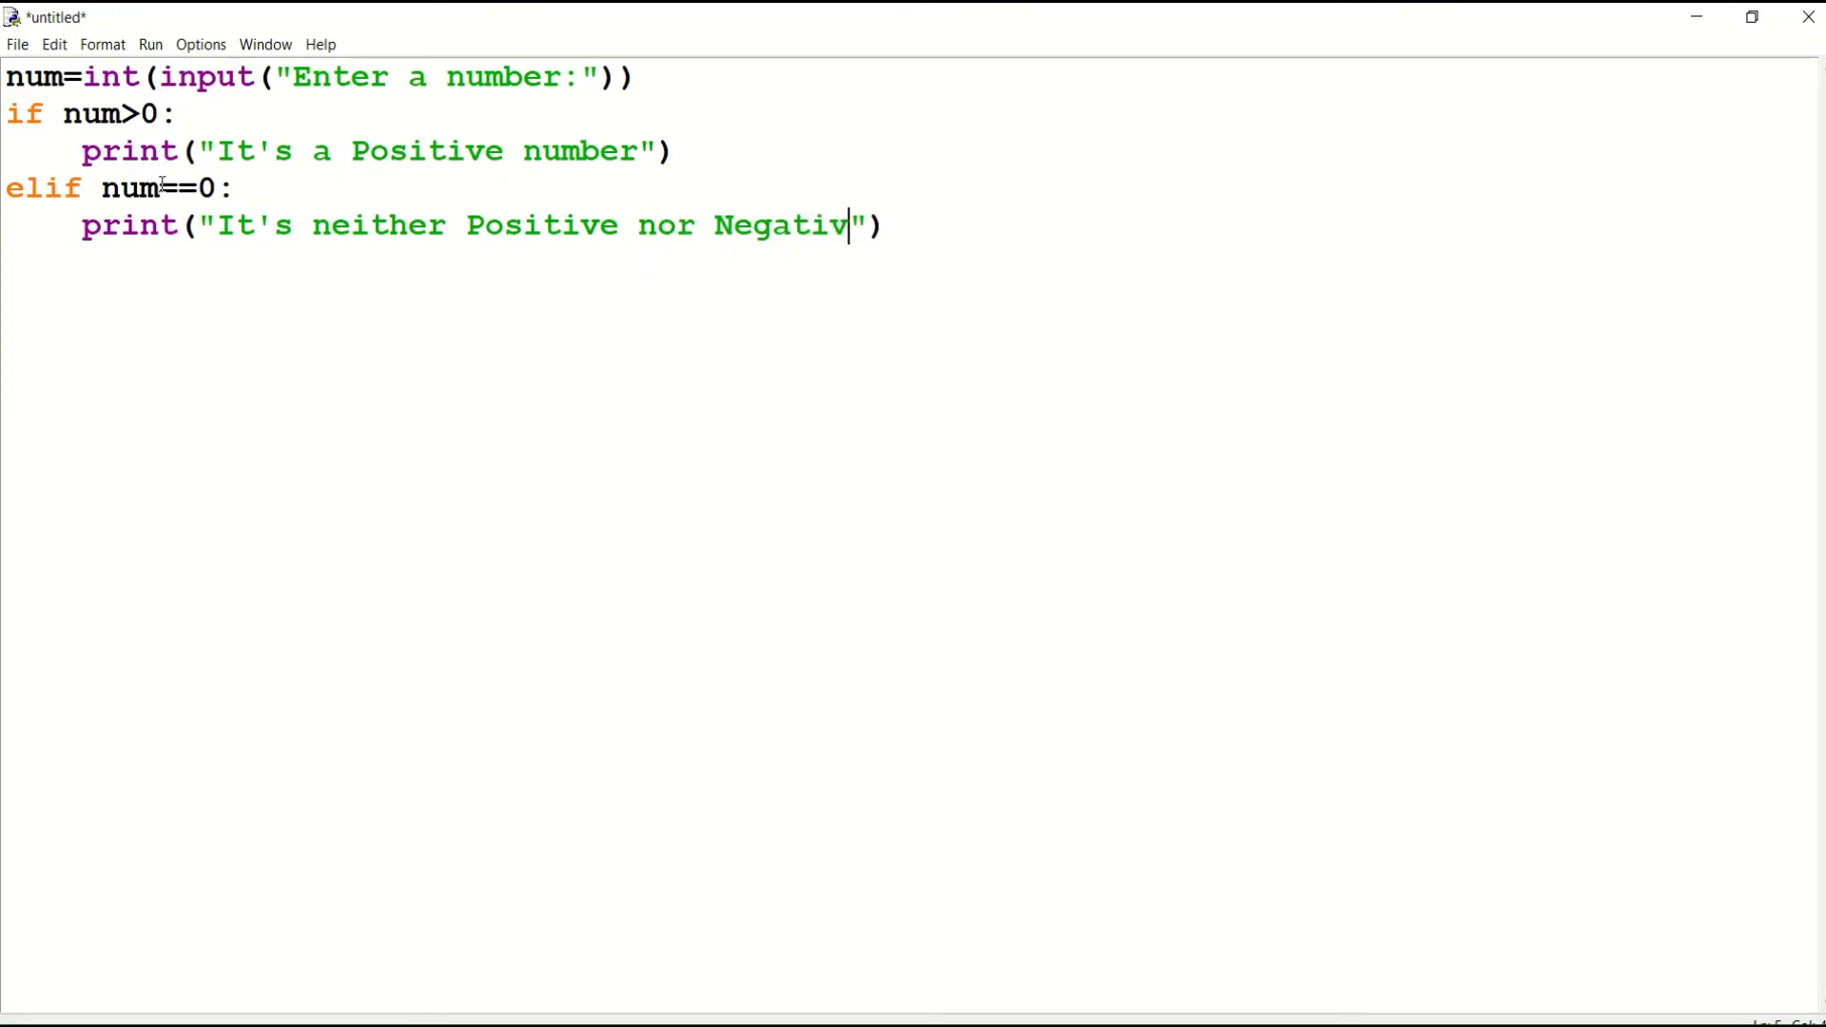
pyautogui.write('e')
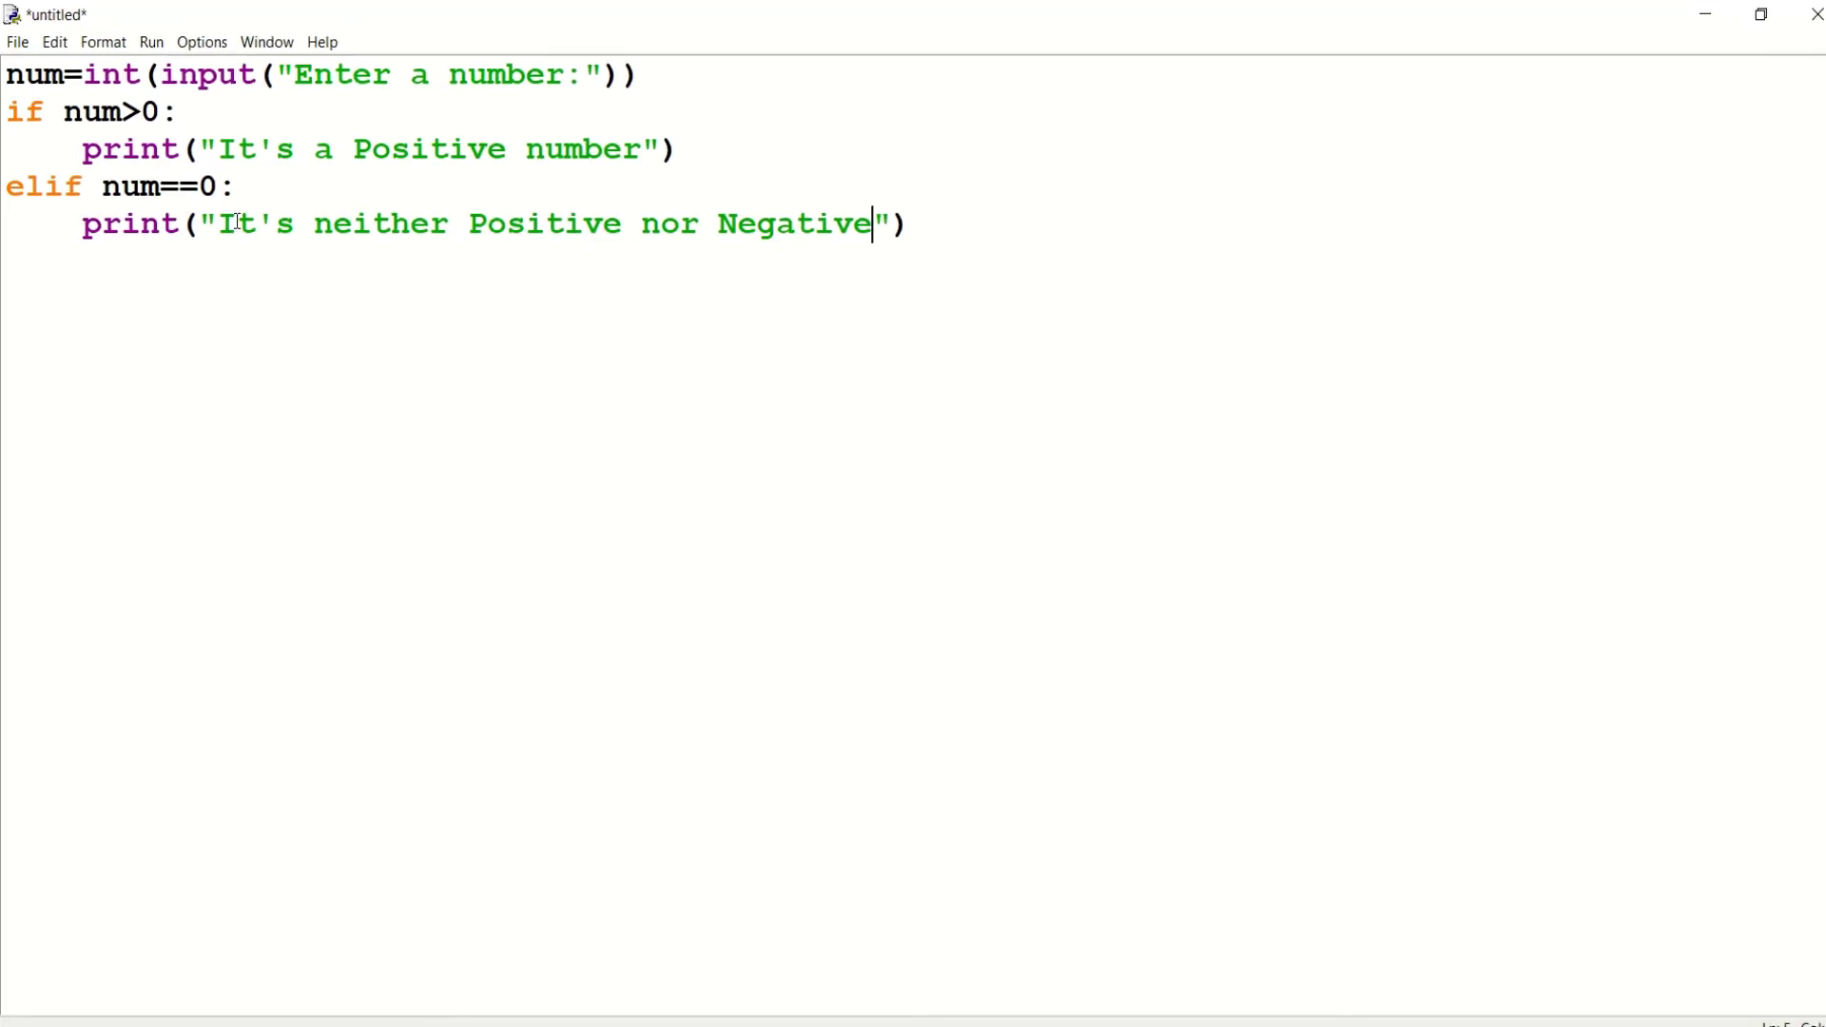
pyautogui.click(905, 225)
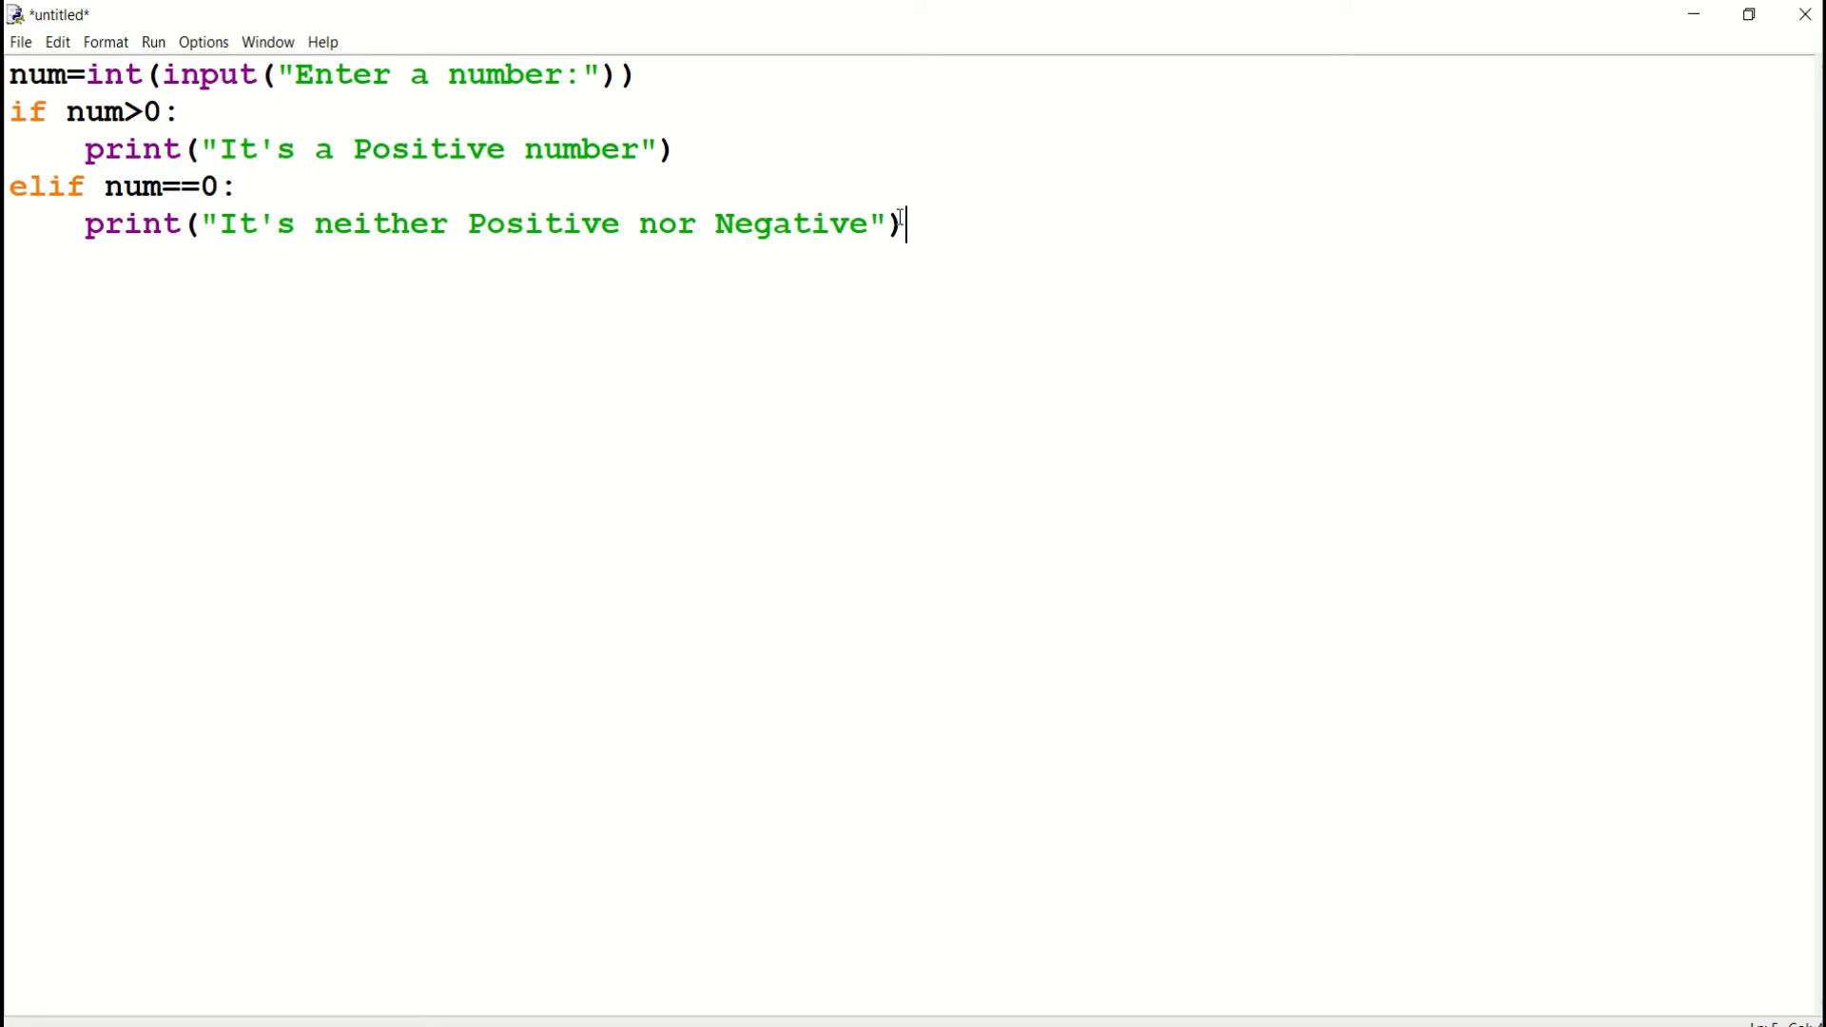
# Step: Write else: with print("It's a Negative Number") as its body, then highlight the num>0 condition
pyautogui.press('Return')
pyautogui.press('BackSpace')
pyautogui.write('els')
pyautogui.write('e')
pyautogui.press('BackSpace')
pyautogui.write(':')
pyautogui.press('Return')
pyautogui.write('print(')
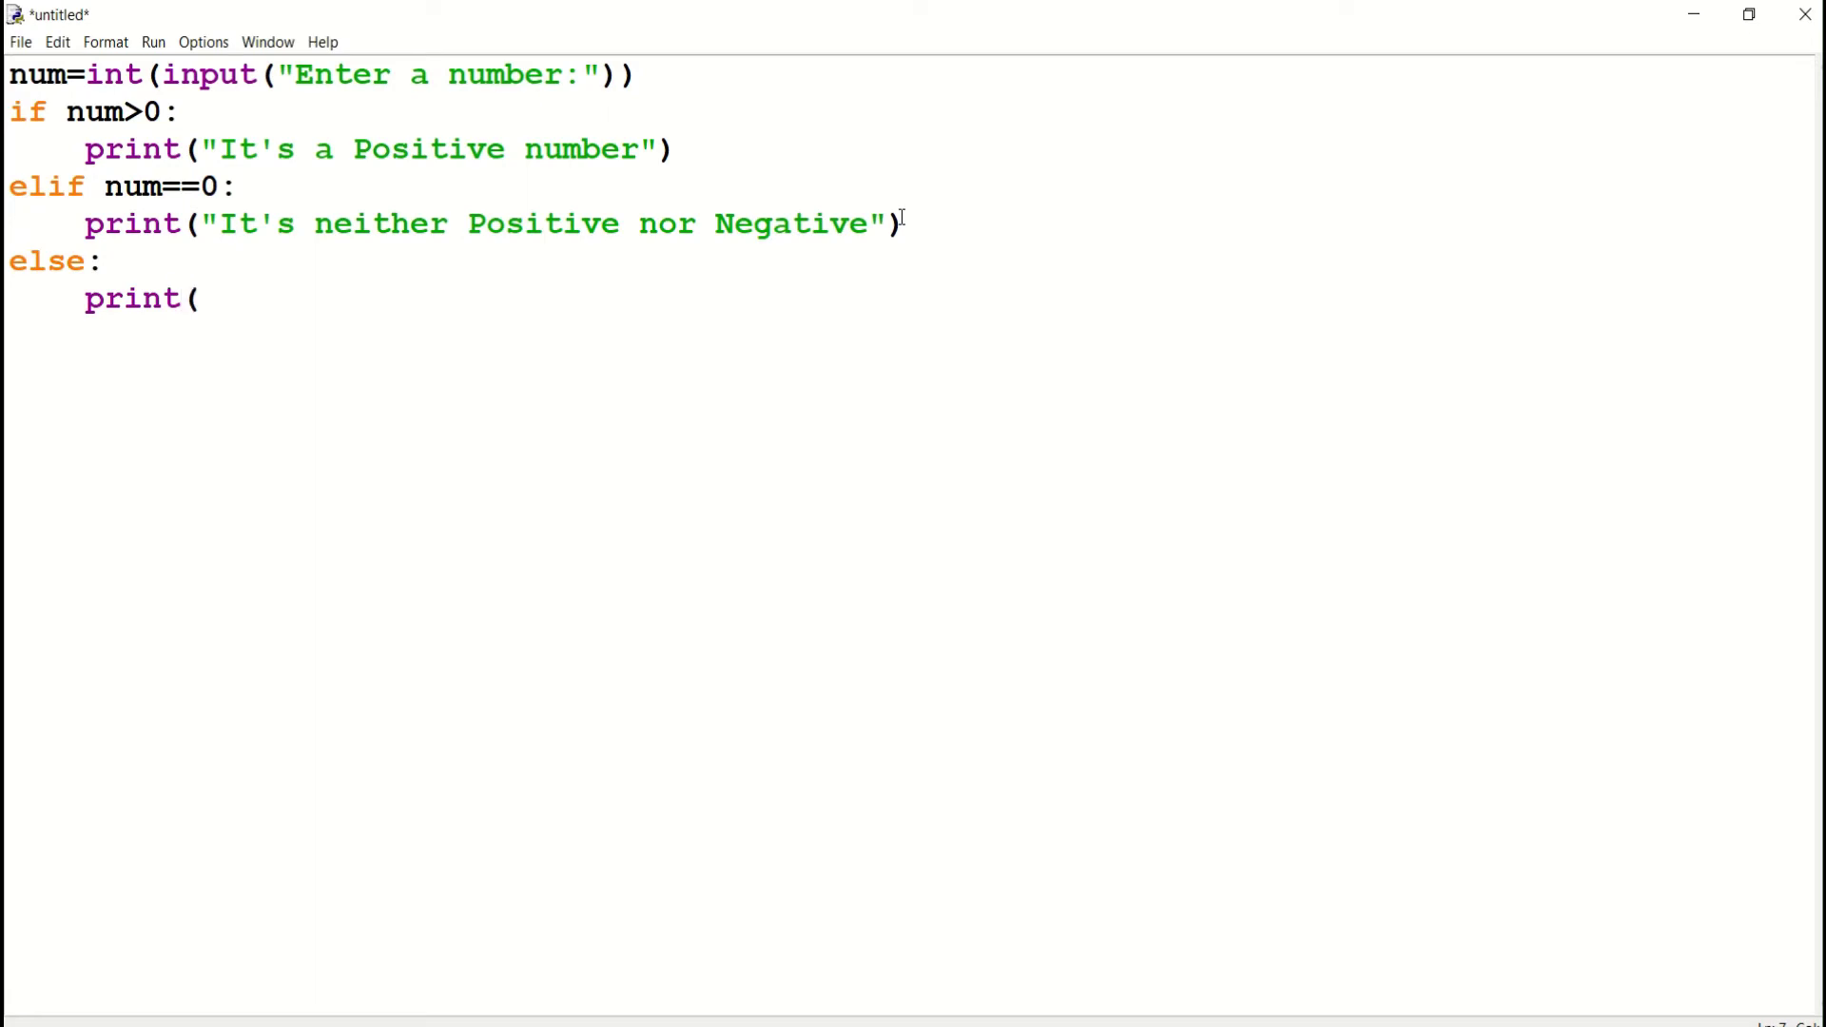
pyautogui.write(')')
pyautogui.press('Left')
pyautogui.write('"')
pyautogui.write('"')
pyautogui.press('Left')
pyautogui.write("It's")
pyautogui.write(' a Neg')
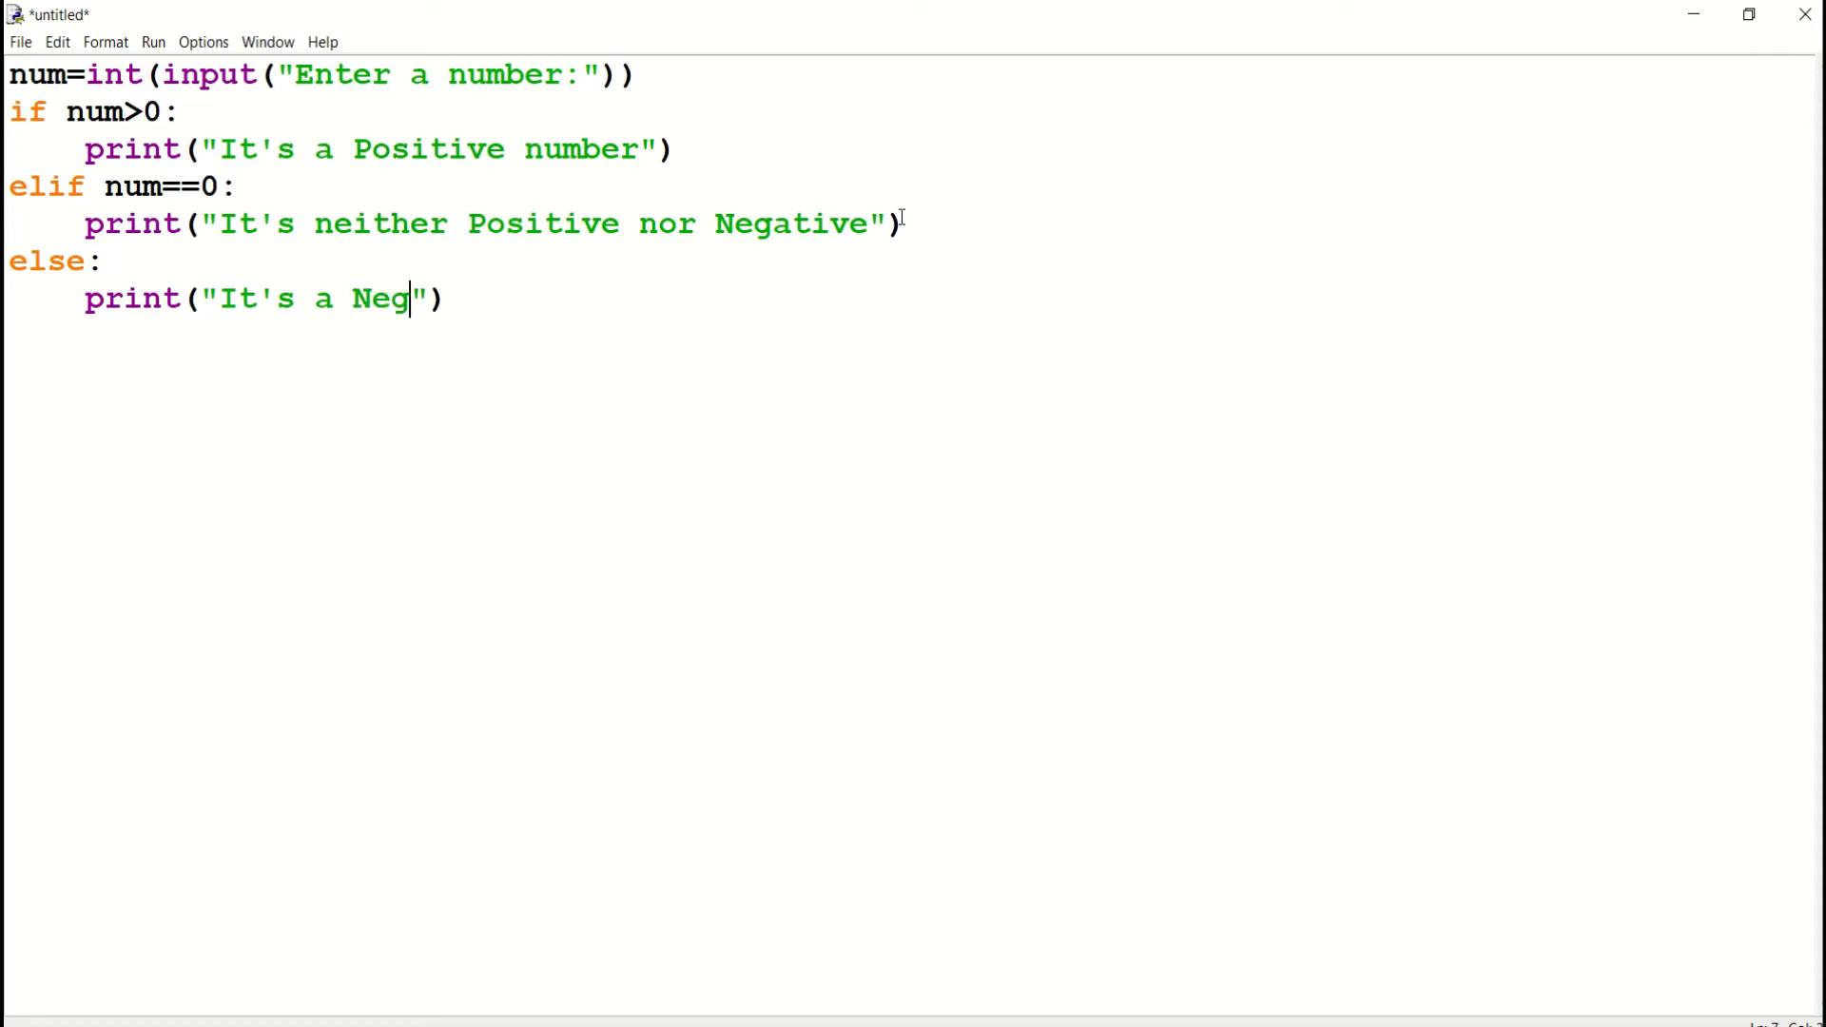
pyautogui.write('ative Nu')
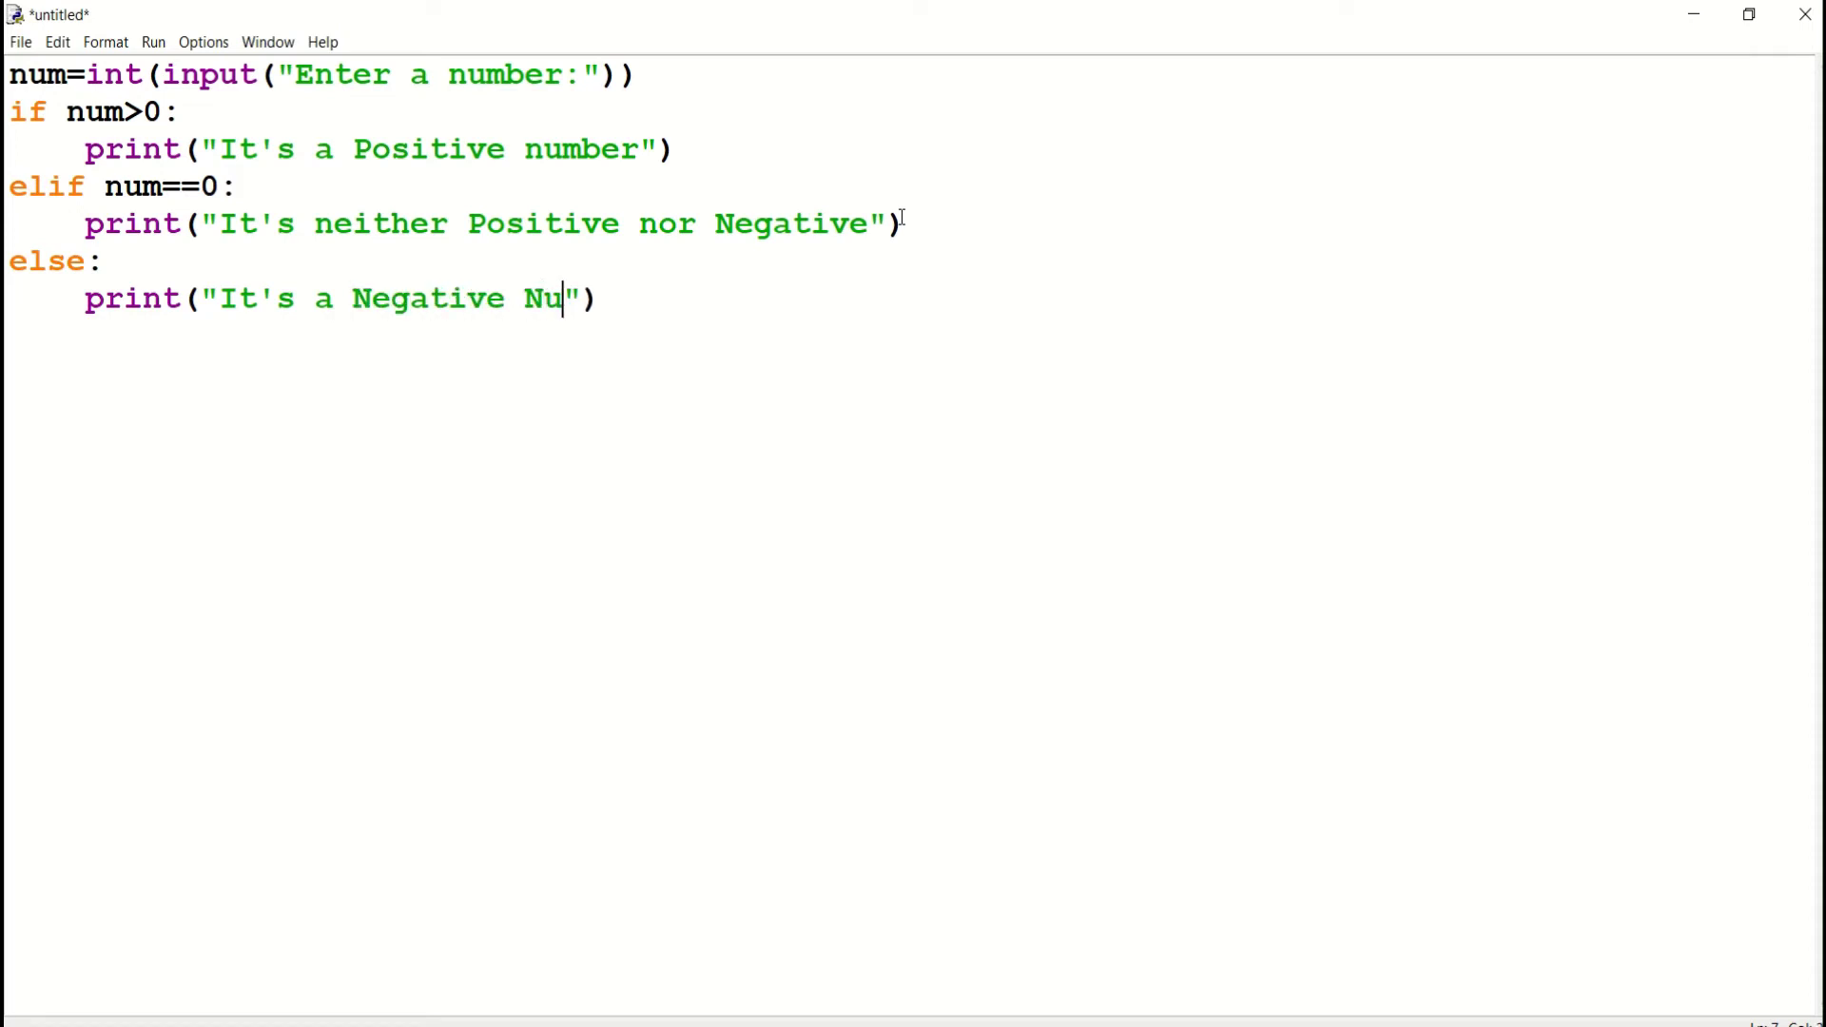
pyautogui.write('mber')
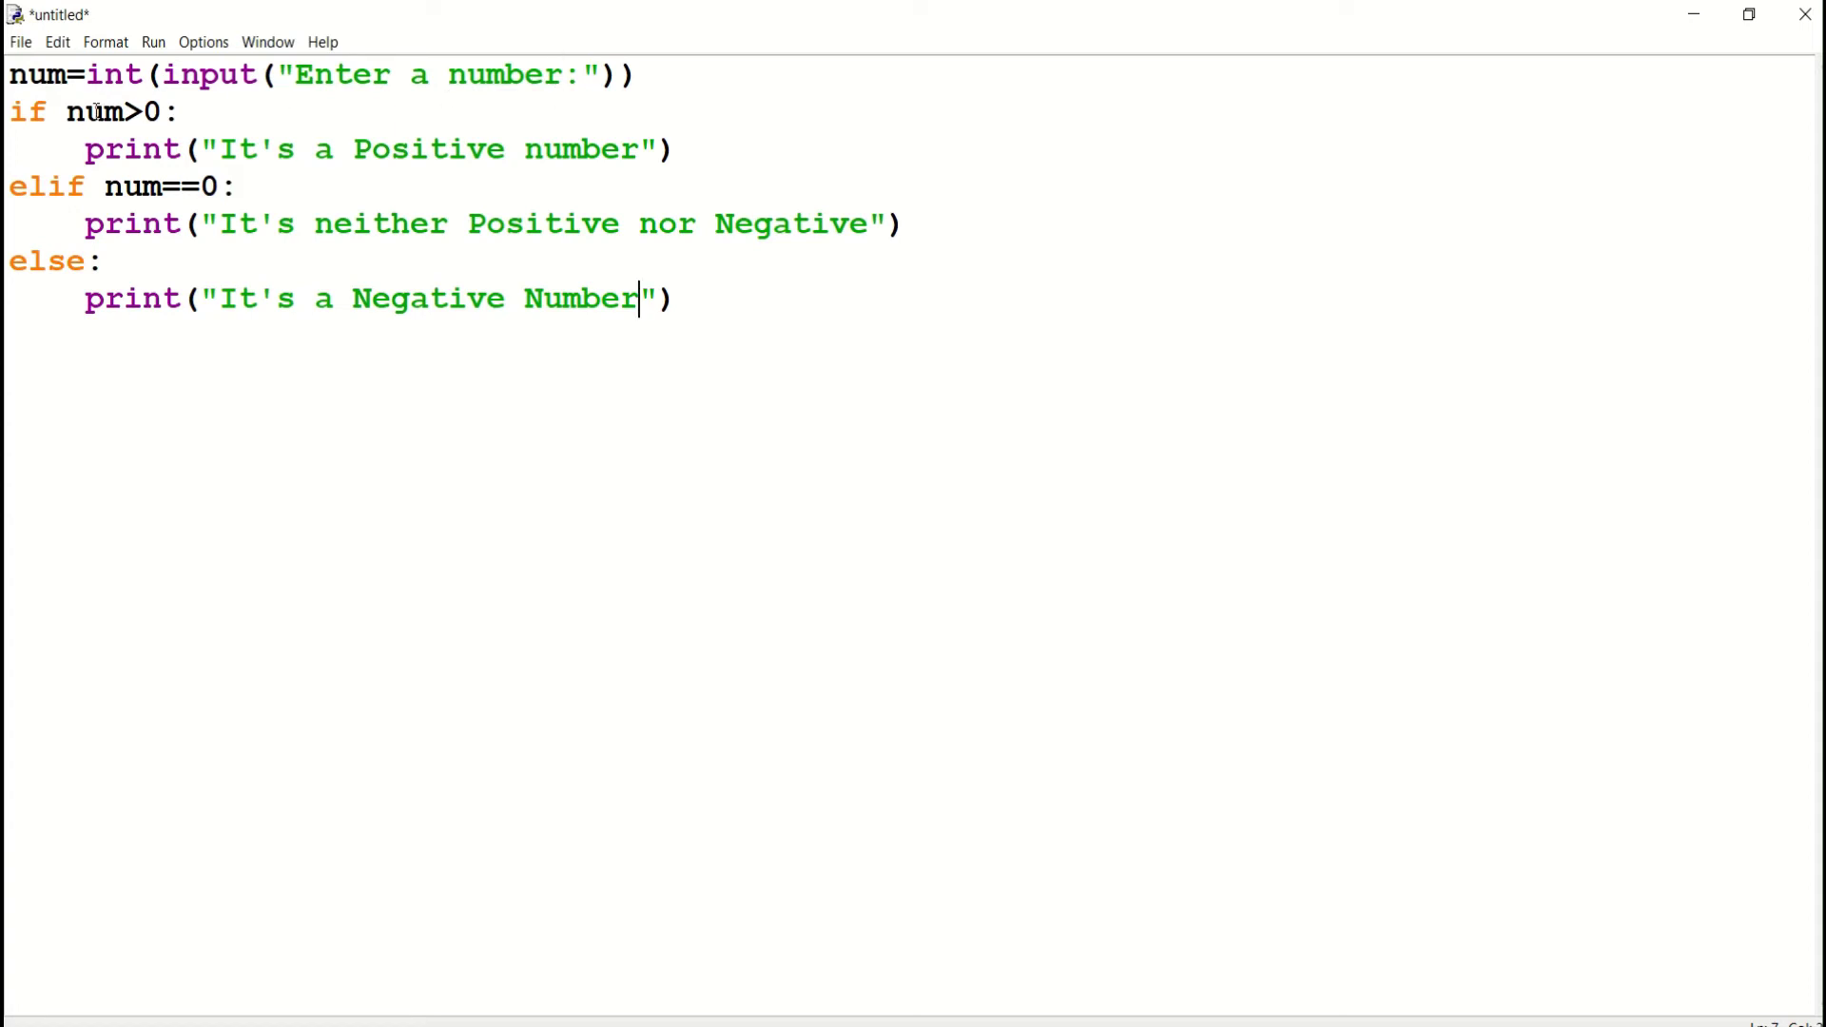
pyautogui.moveTo(87, 111); pyautogui.dragTo(582, 148)
pyautogui.click(582, 149)
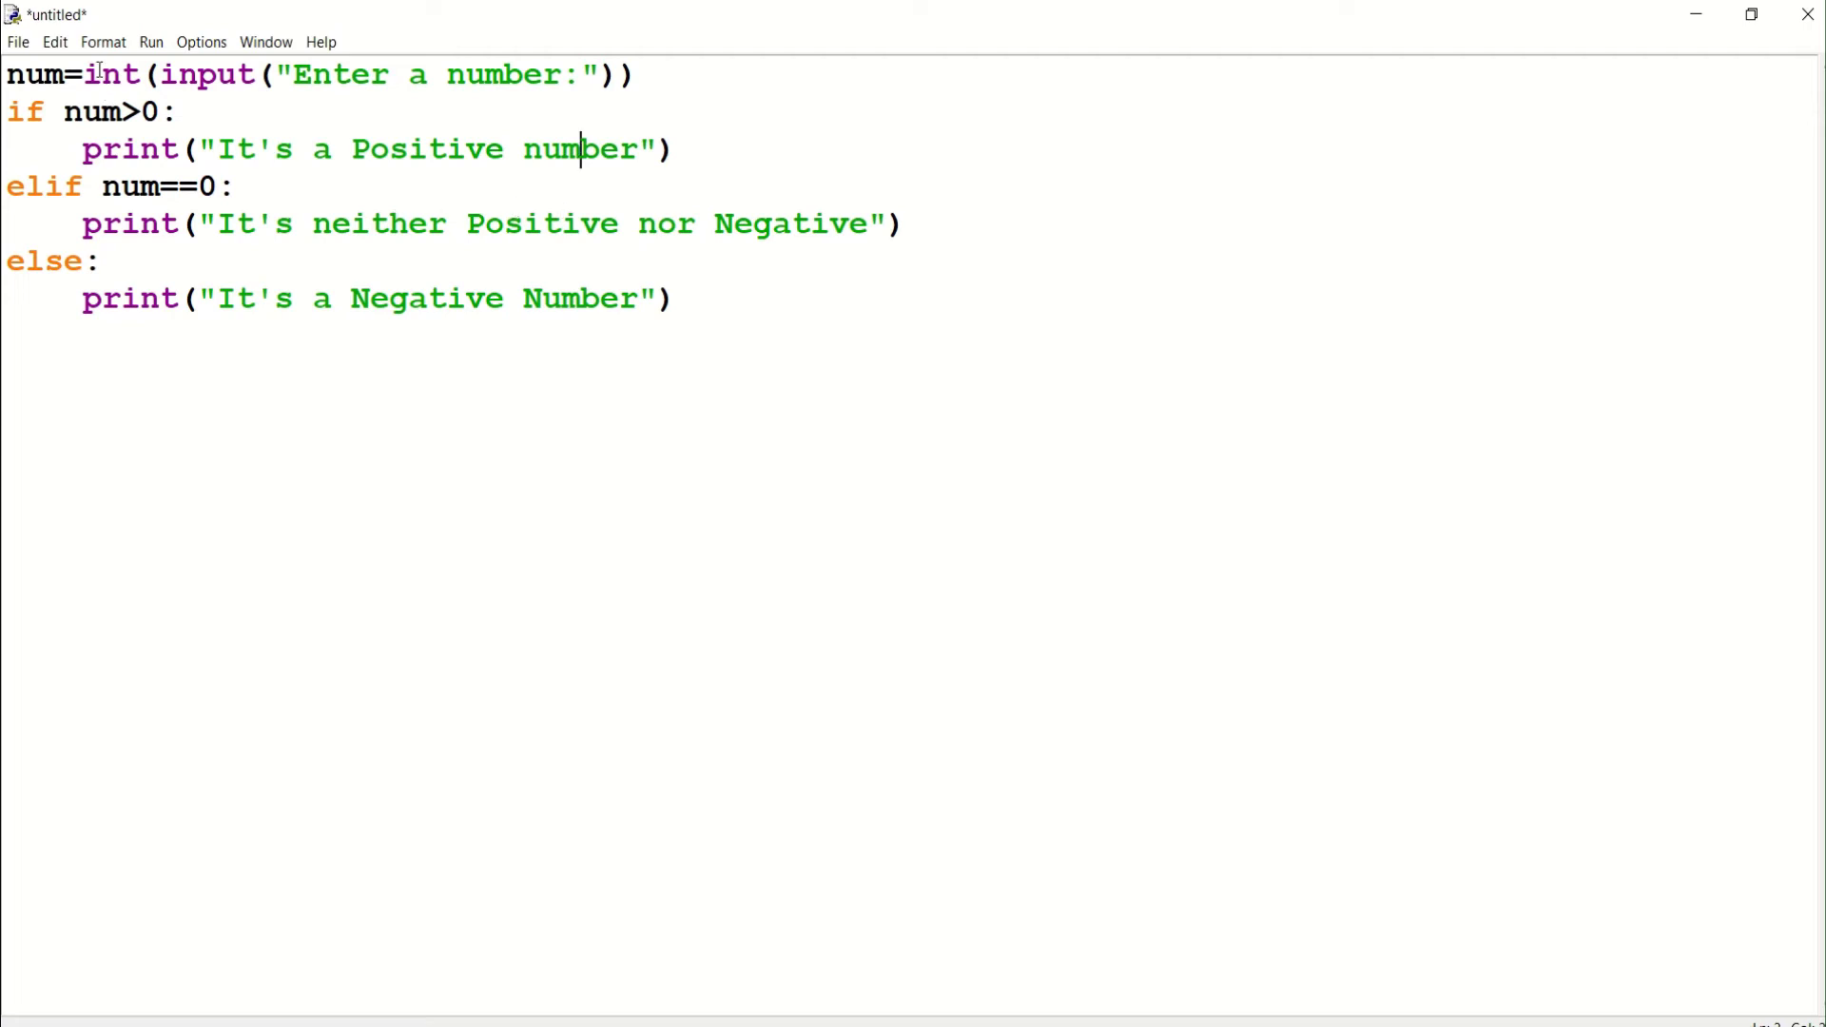
pyautogui.click(143, 42)
# Step: Run the module, saving it first as 'If else, elif statement in python.py'
pyautogui.click(168, 67)
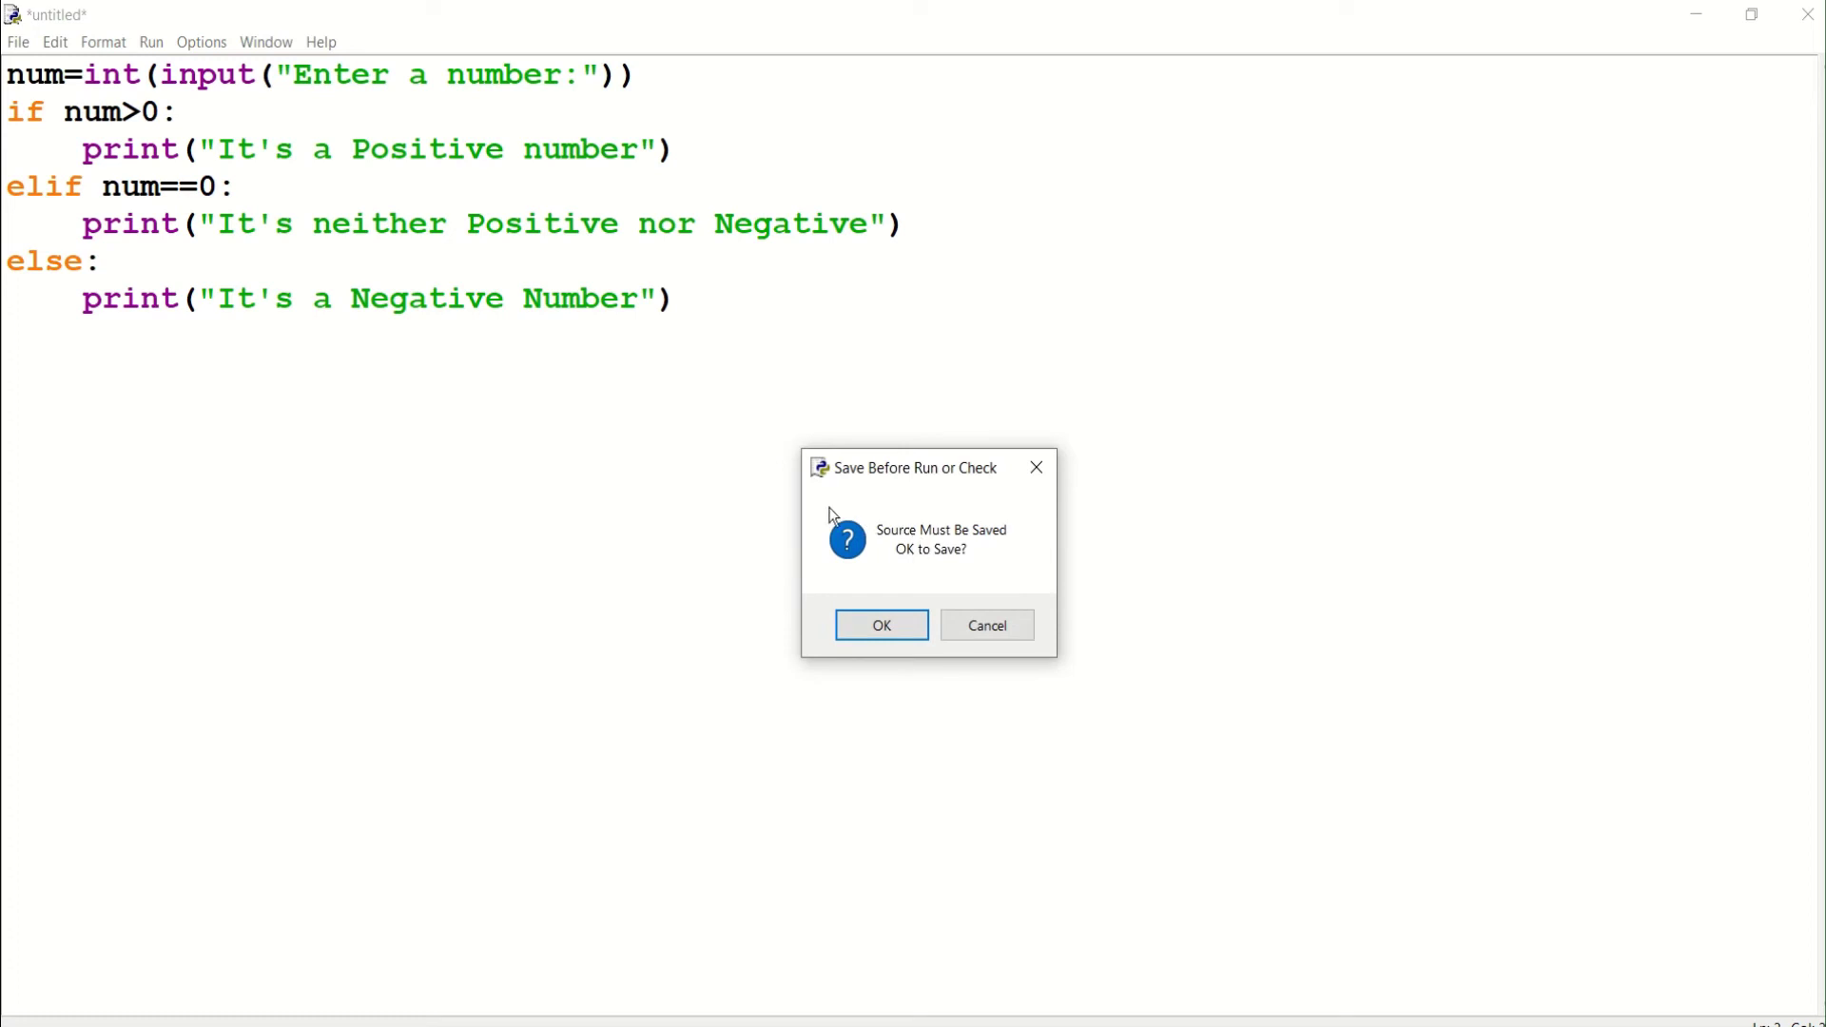
pyautogui.click(881, 630)
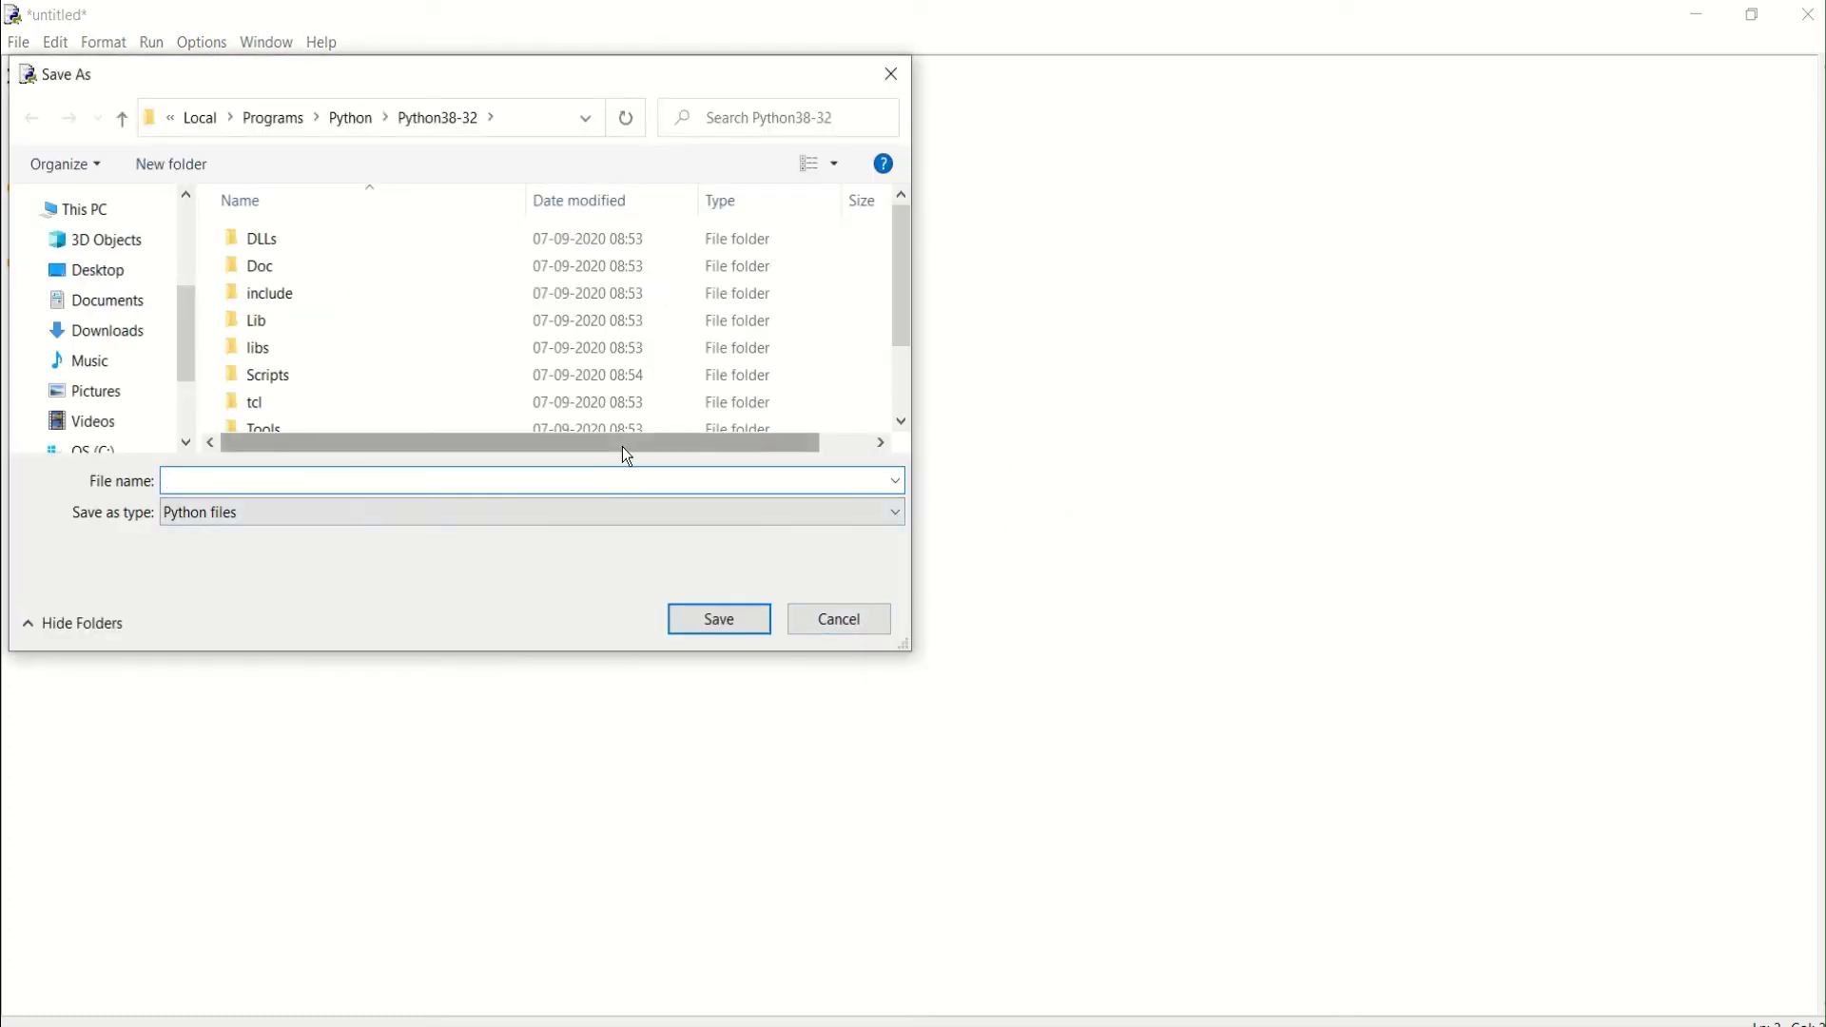
pyautogui.write('If el')
pyautogui.write('se, ')
pyautogui.write('elif ')
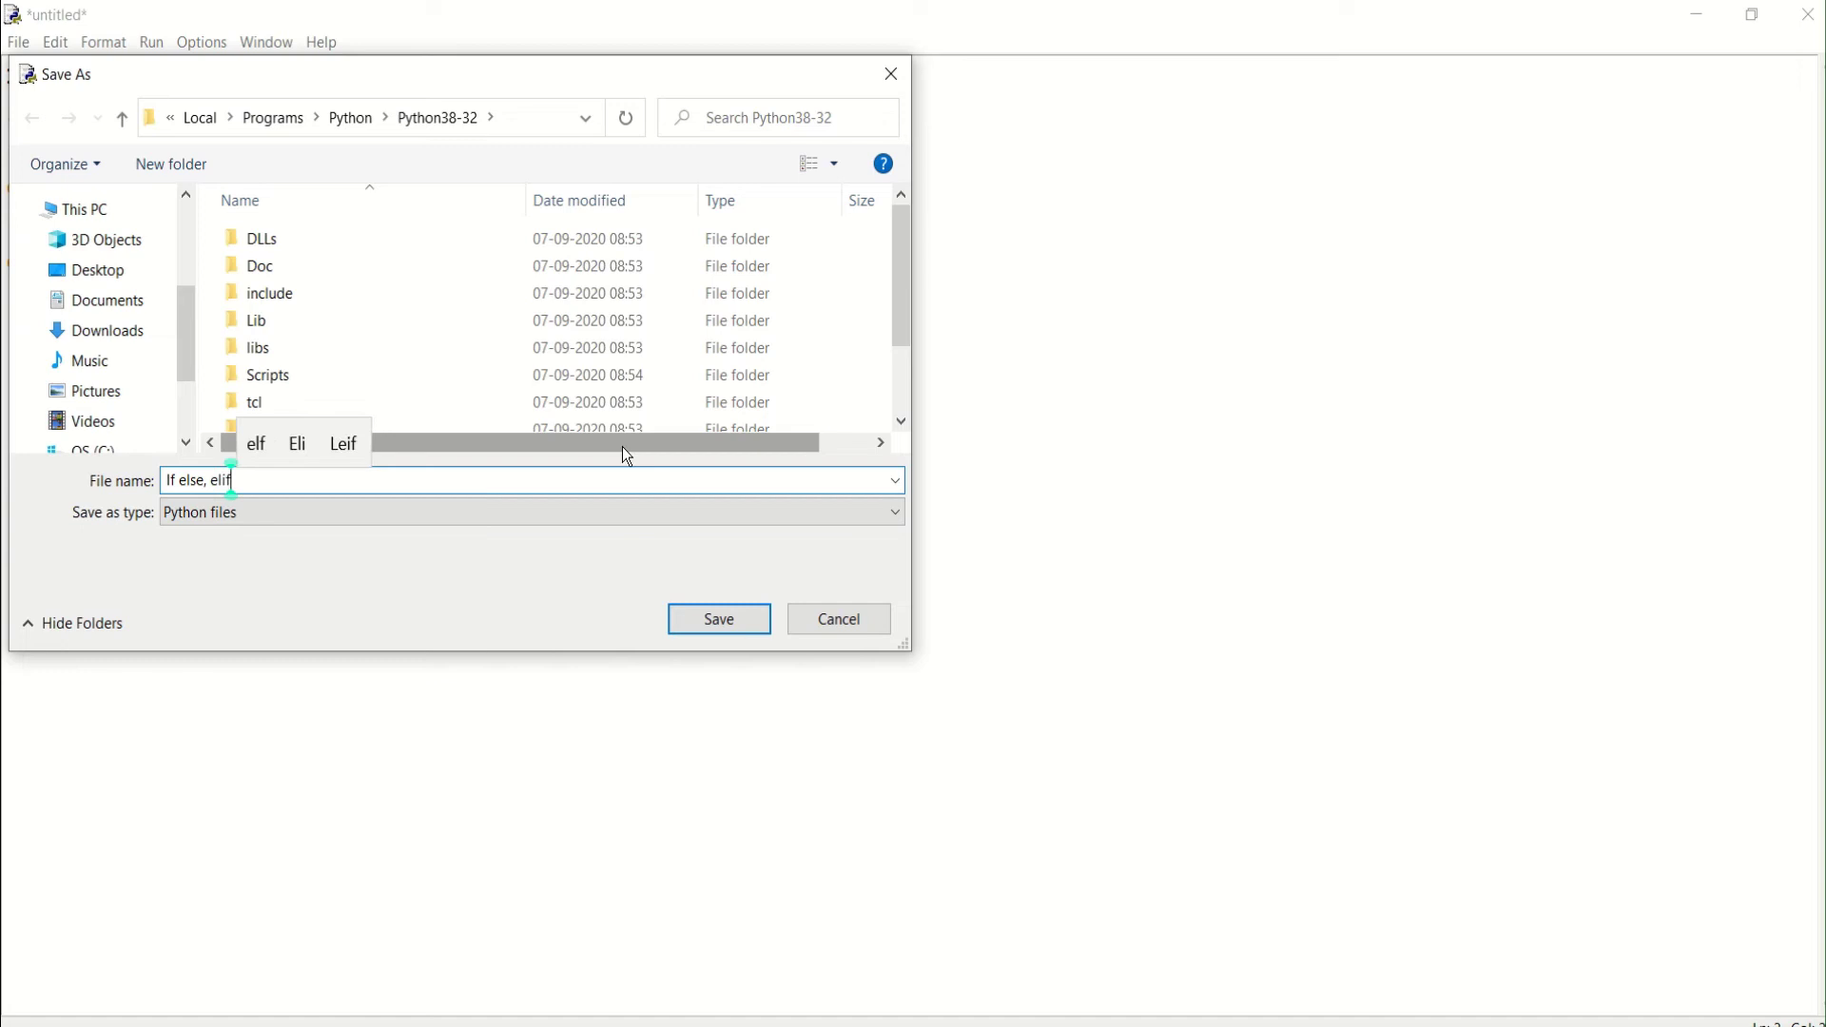
pyautogui.write('state')
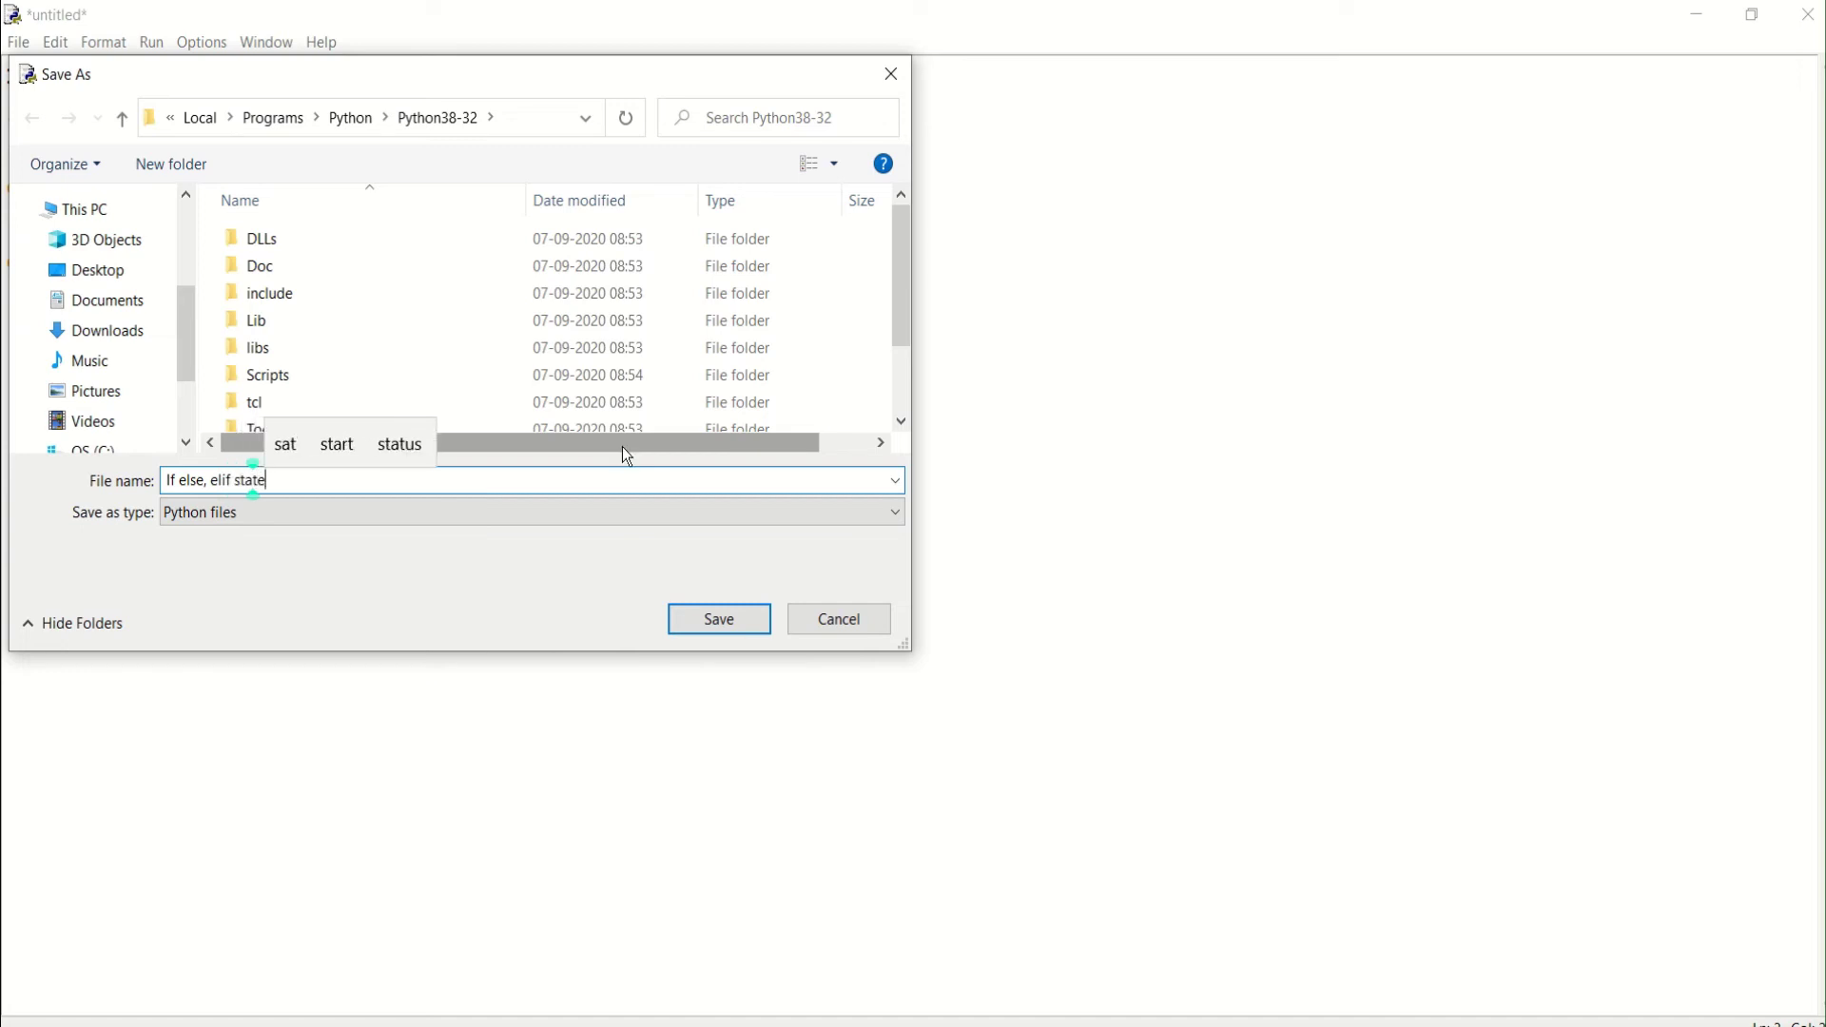
pyautogui.write('ment in')
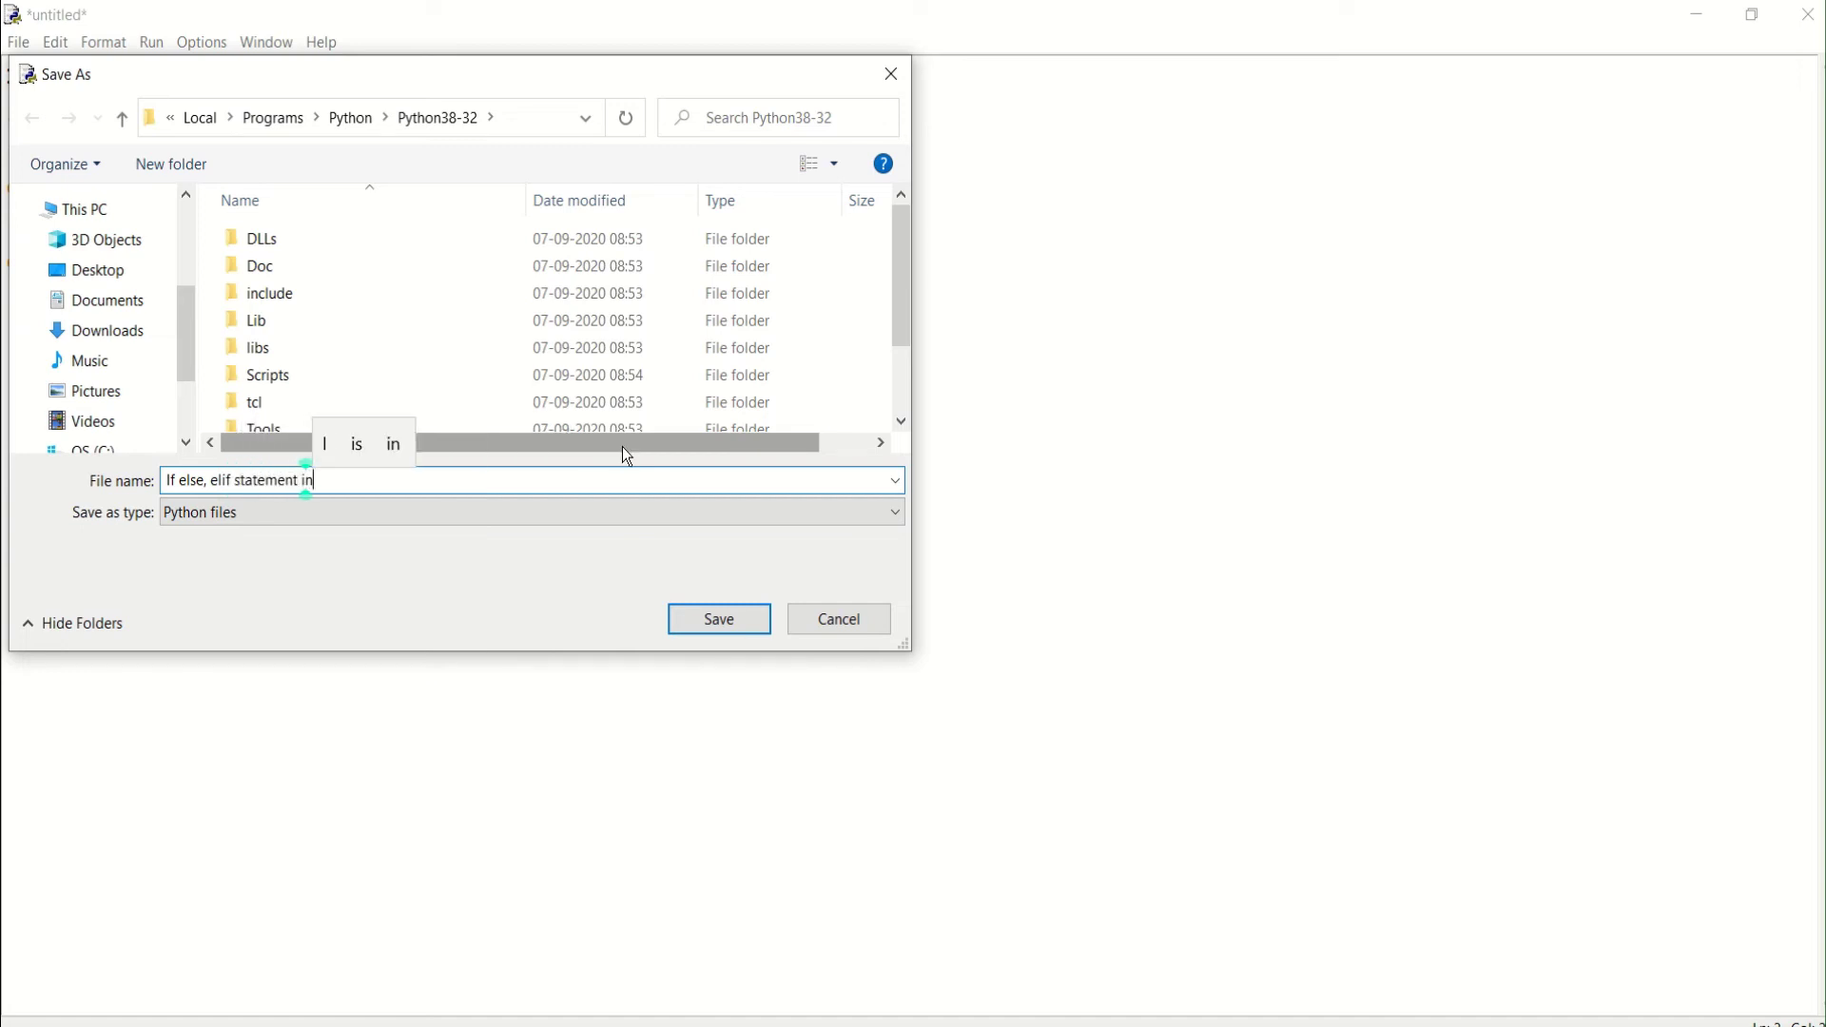
pyautogui.write(' python')
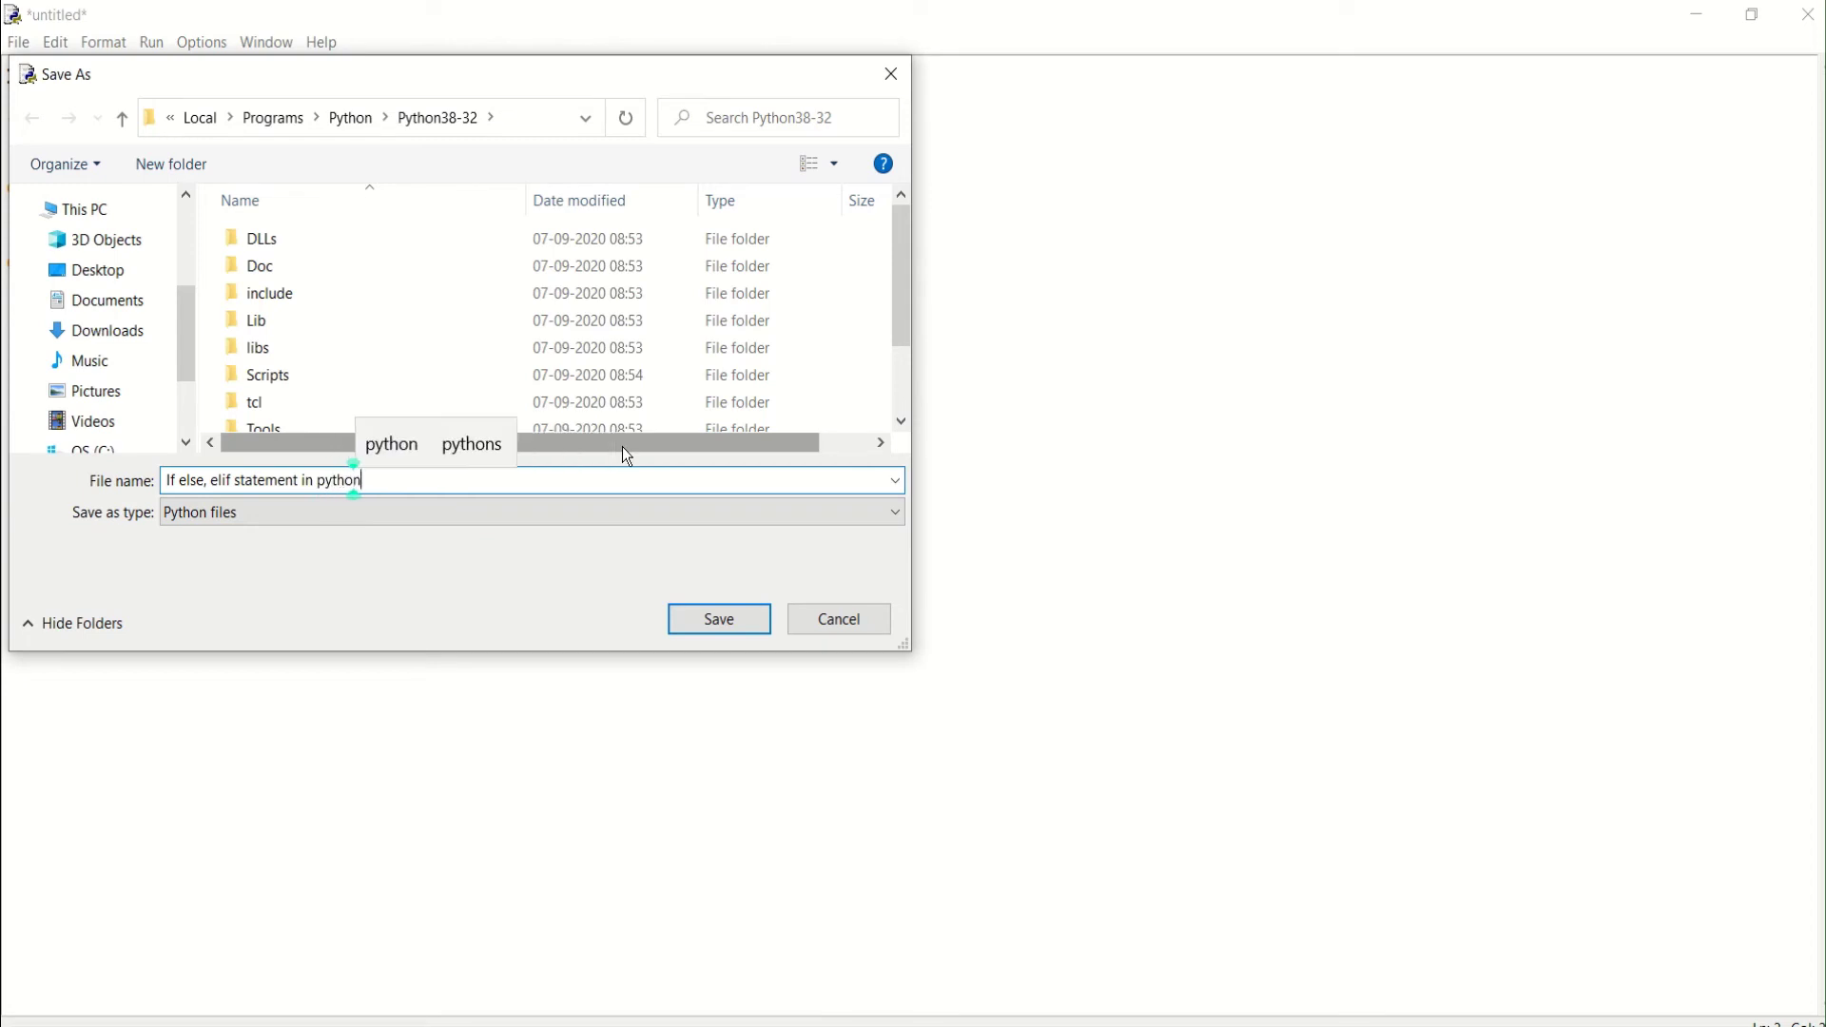
pyautogui.click(693, 616)
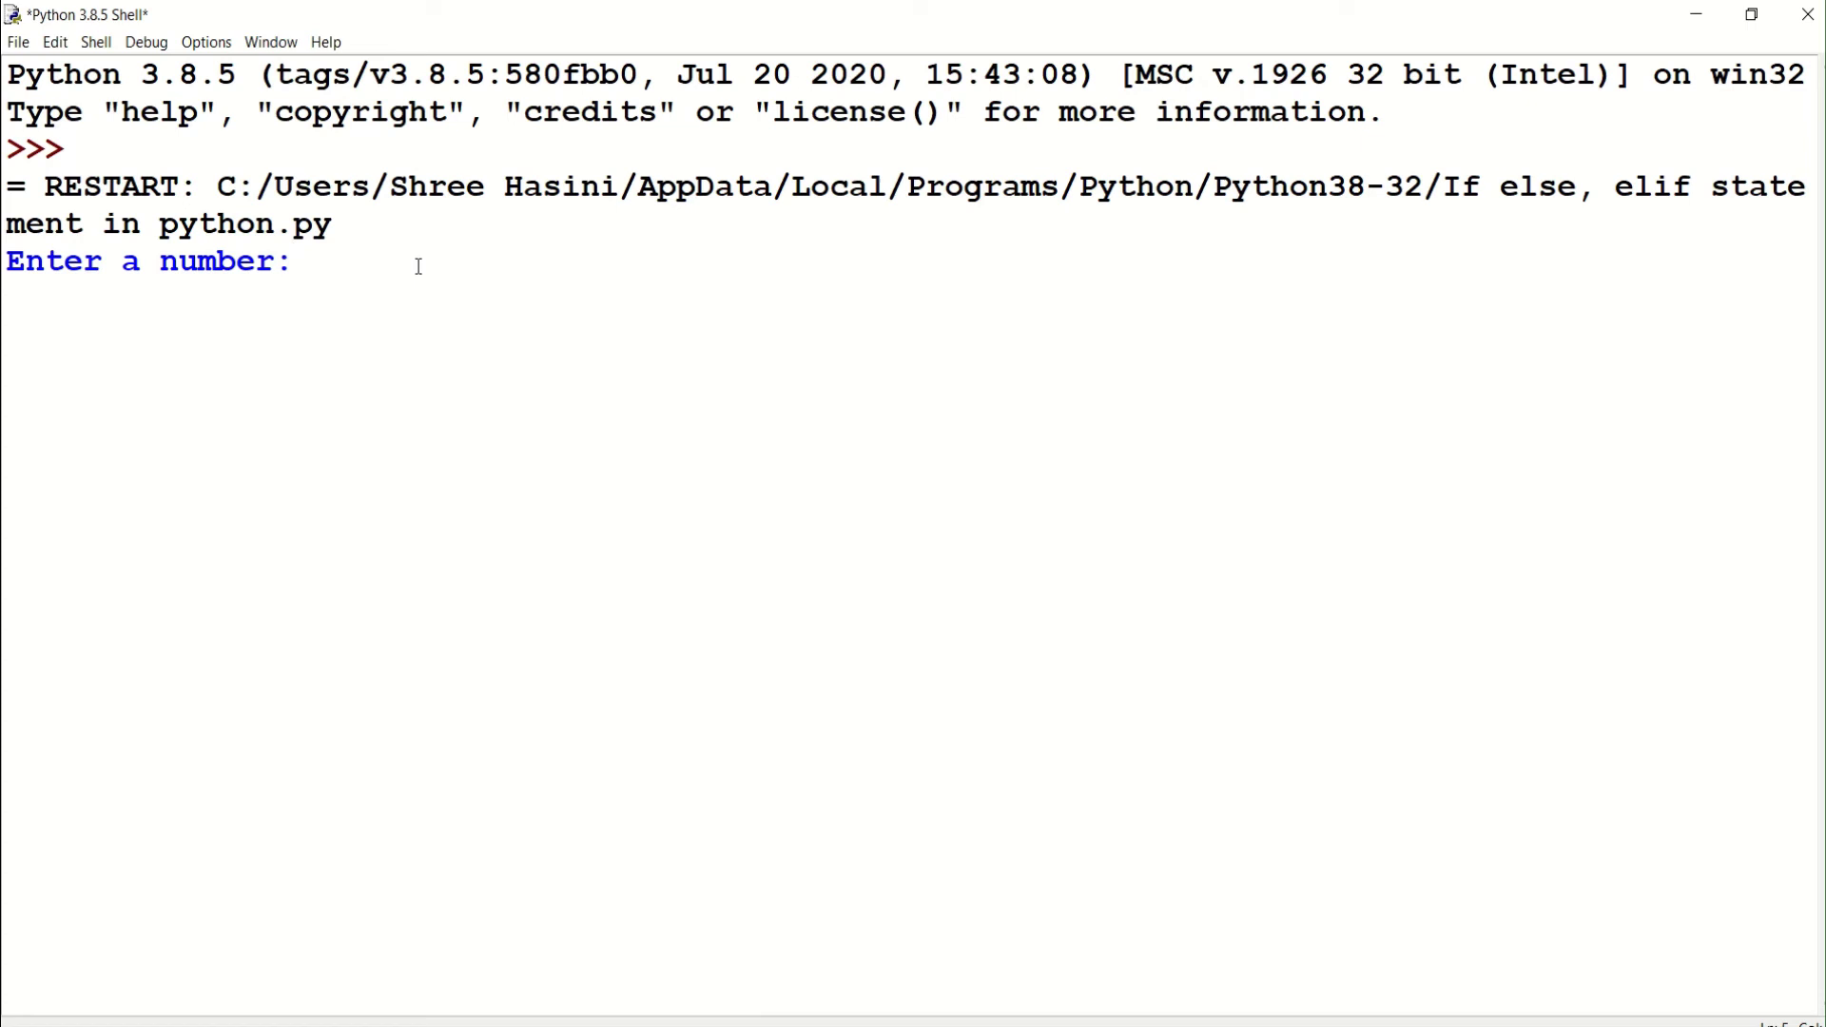
pyautogui.write('7')
# Step: Enter 7 in the shell to get It's a Positive number, then switch back to the editor
pyautogui.press('Return')
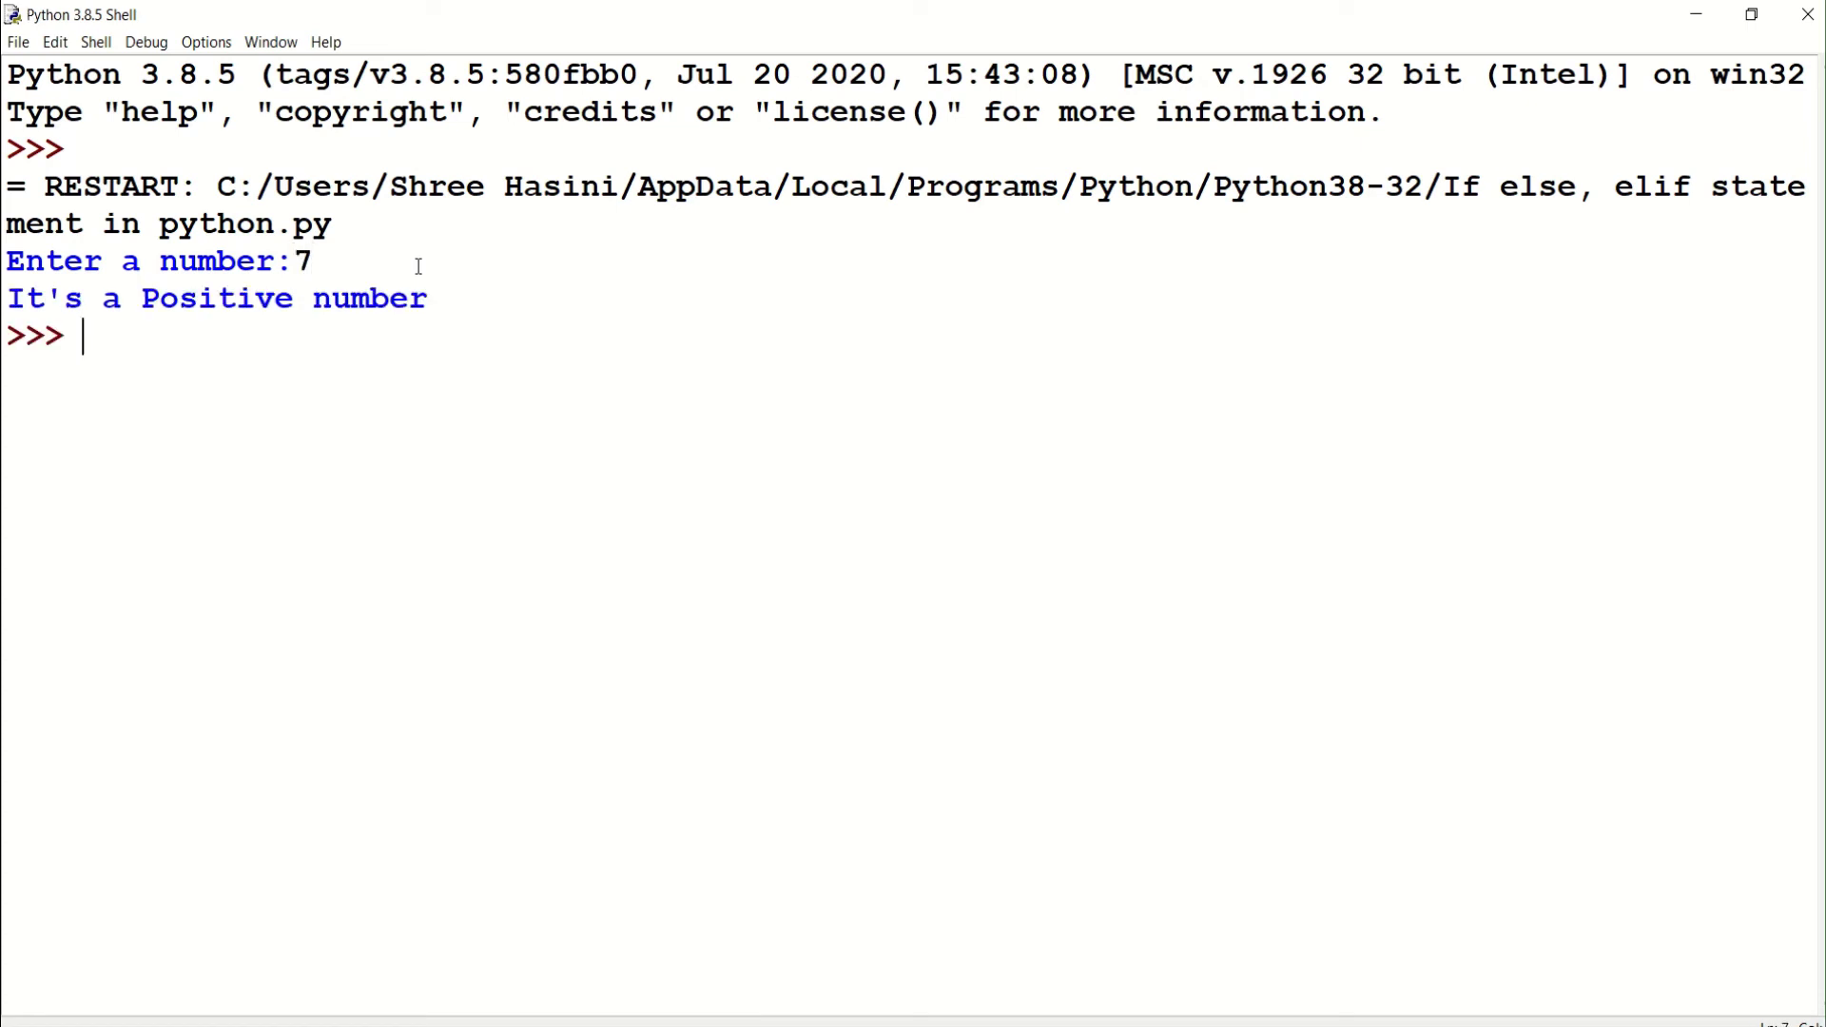
pyautogui.hotkey('alt', 'Tab')
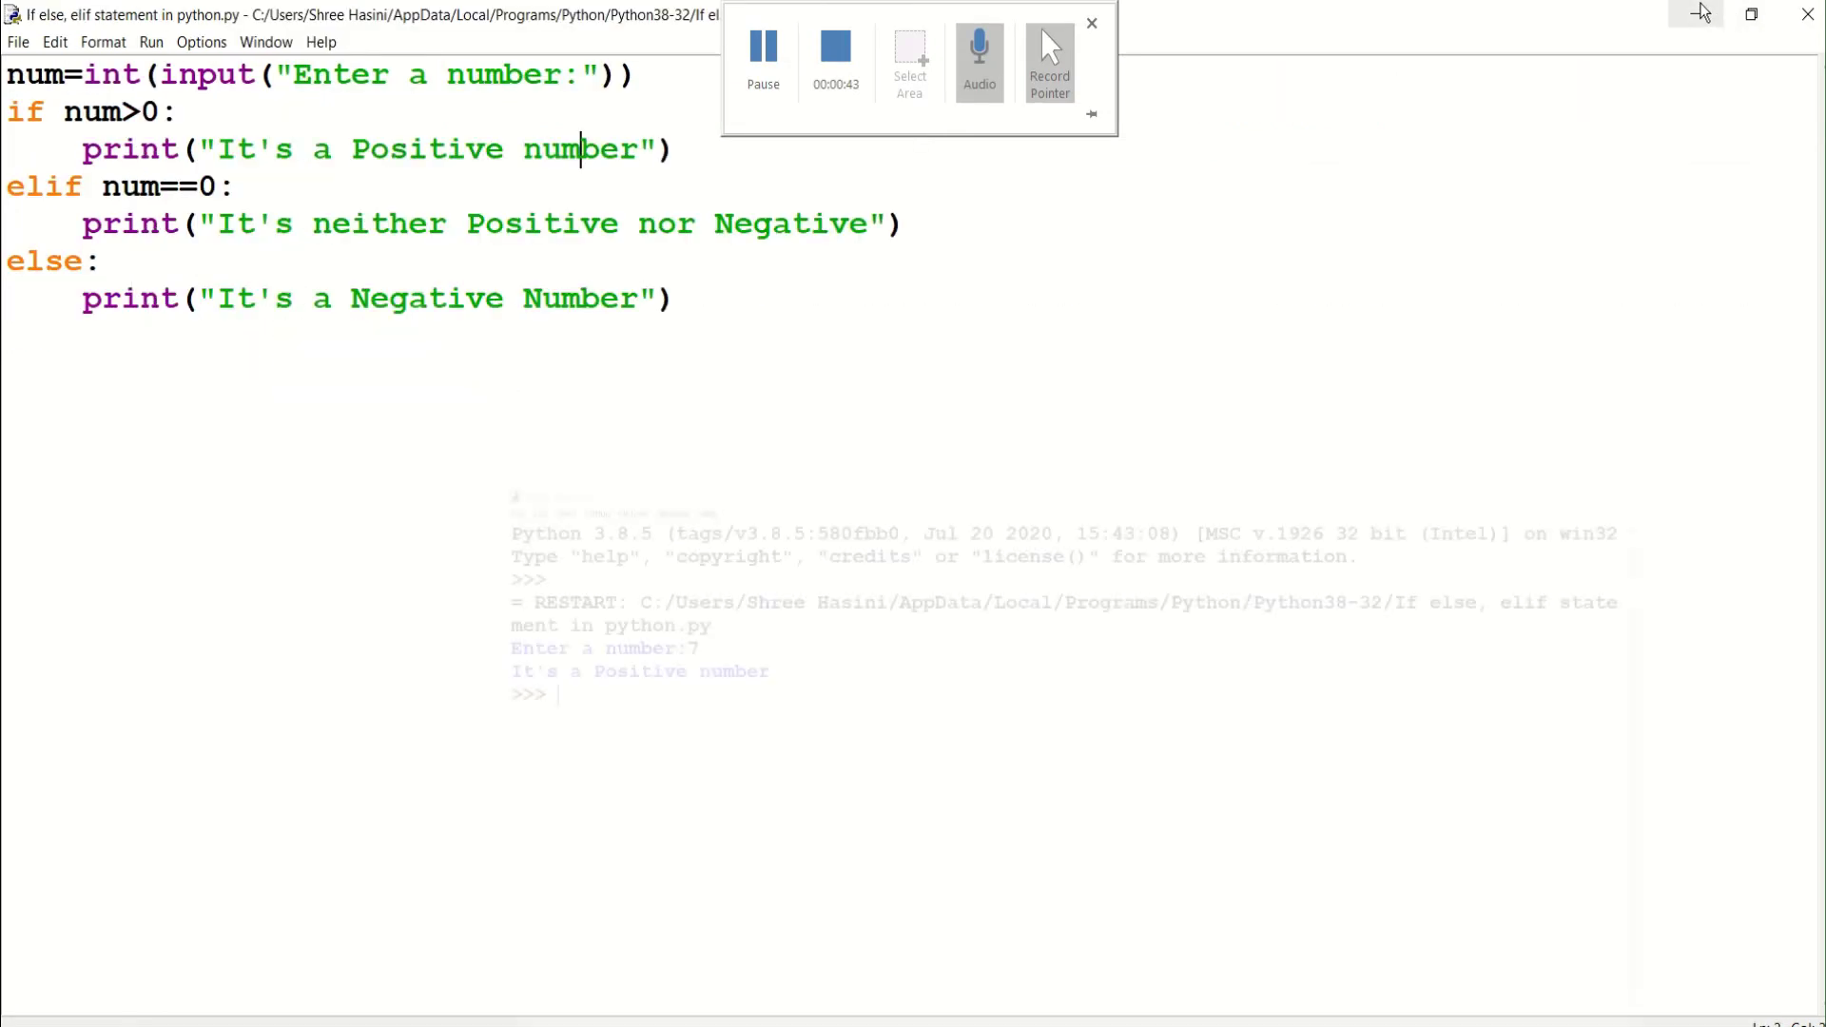
# Step: Rerun the module with 0 to get It's neither Positive nor Negative, then minimize the shell
pyautogui.click(151, 42)
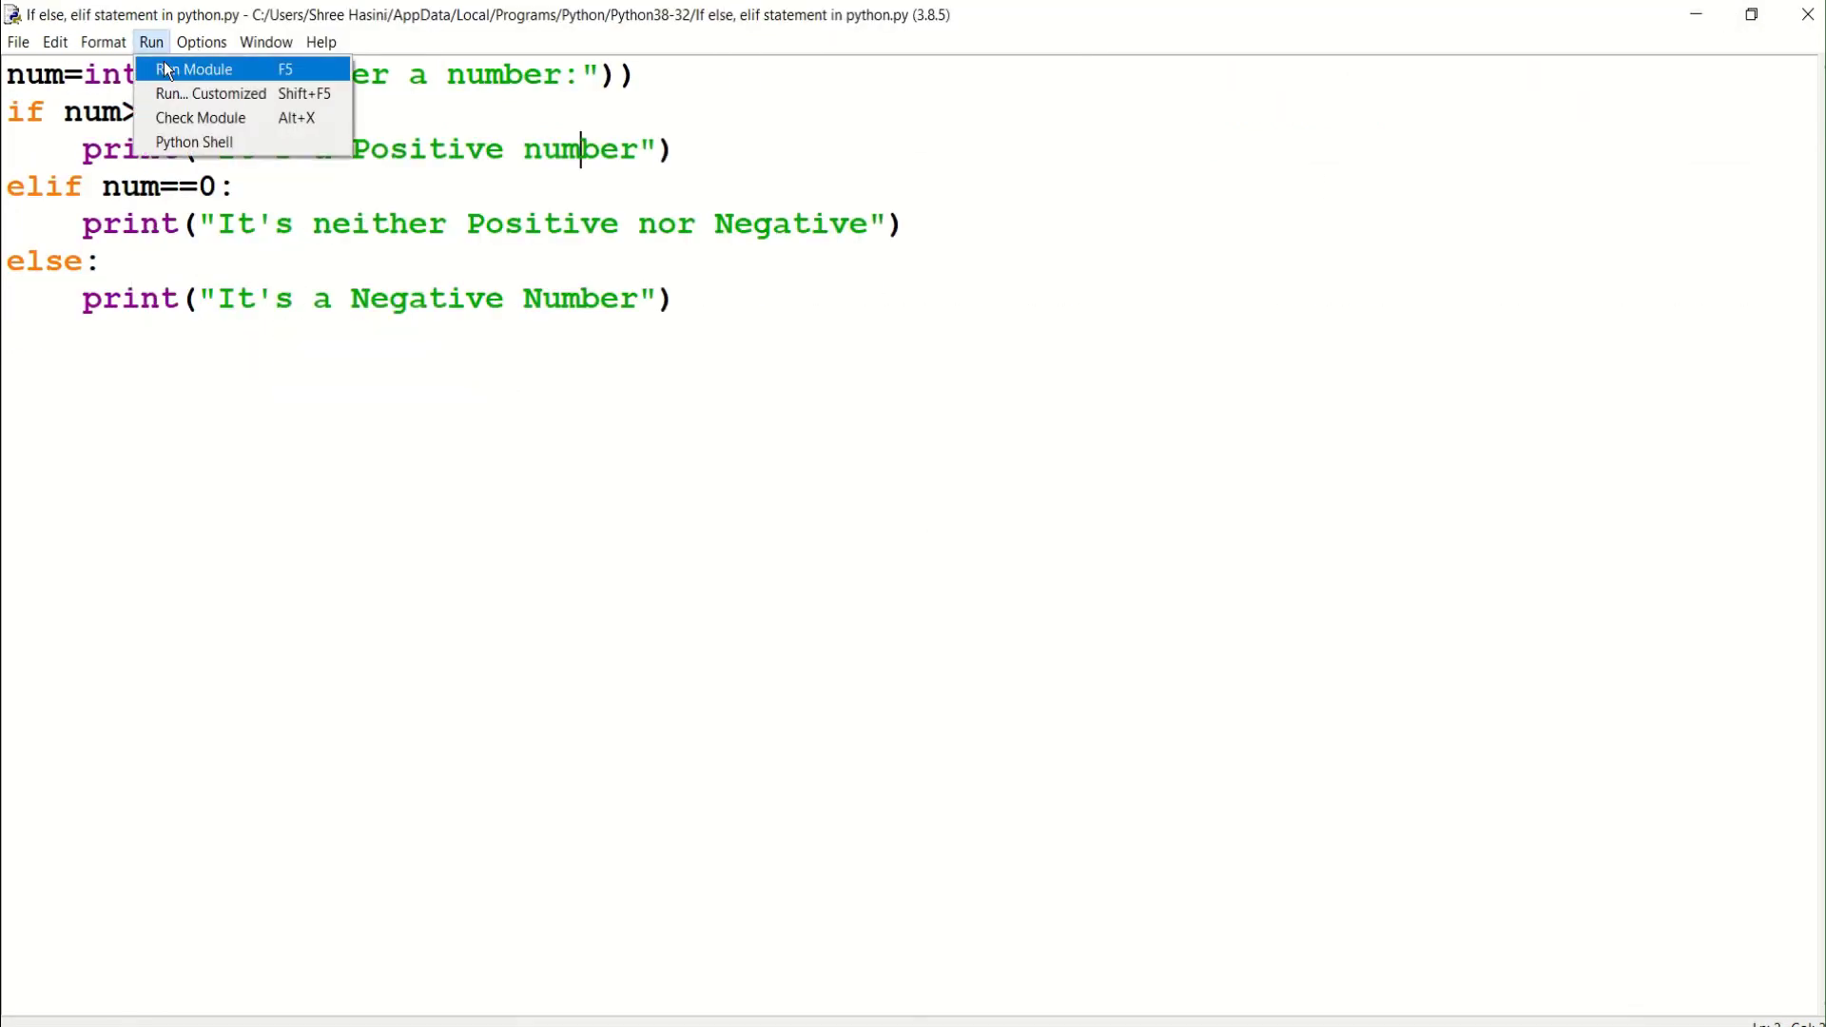
pyautogui.click(169, 70)
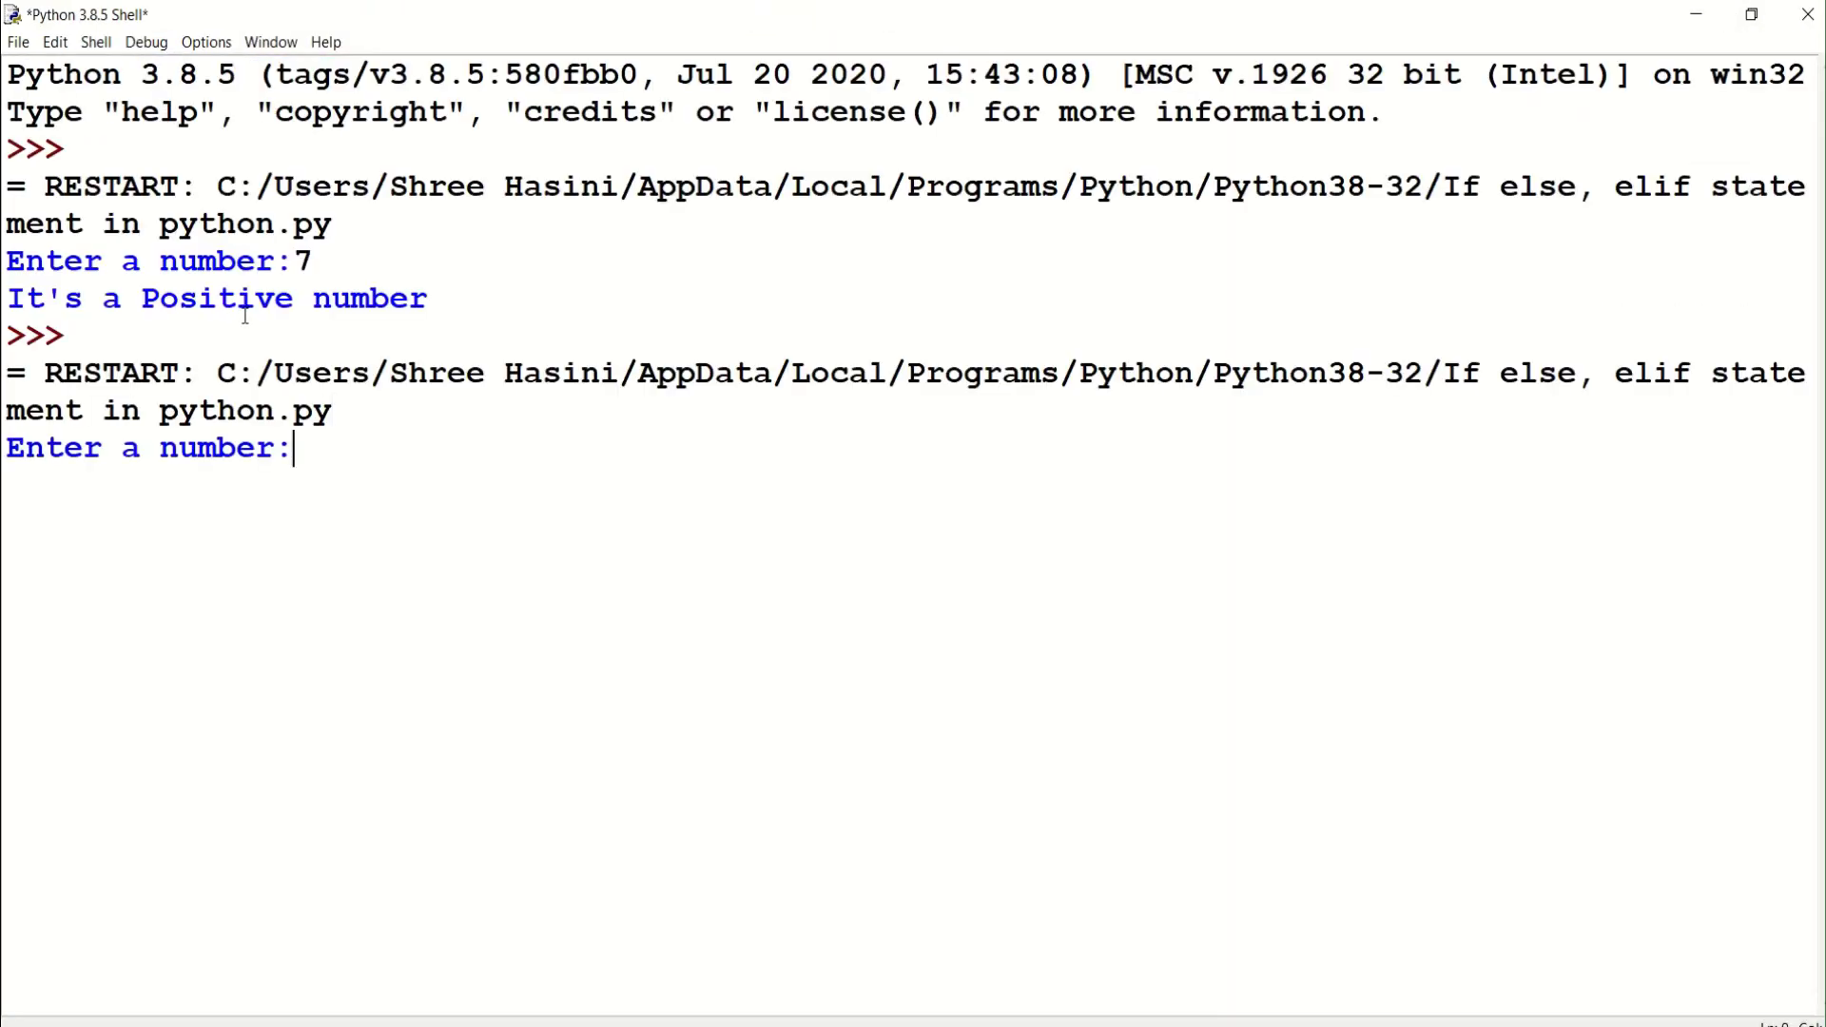
pyautogui.write('0')
pyautogui.press('Return')
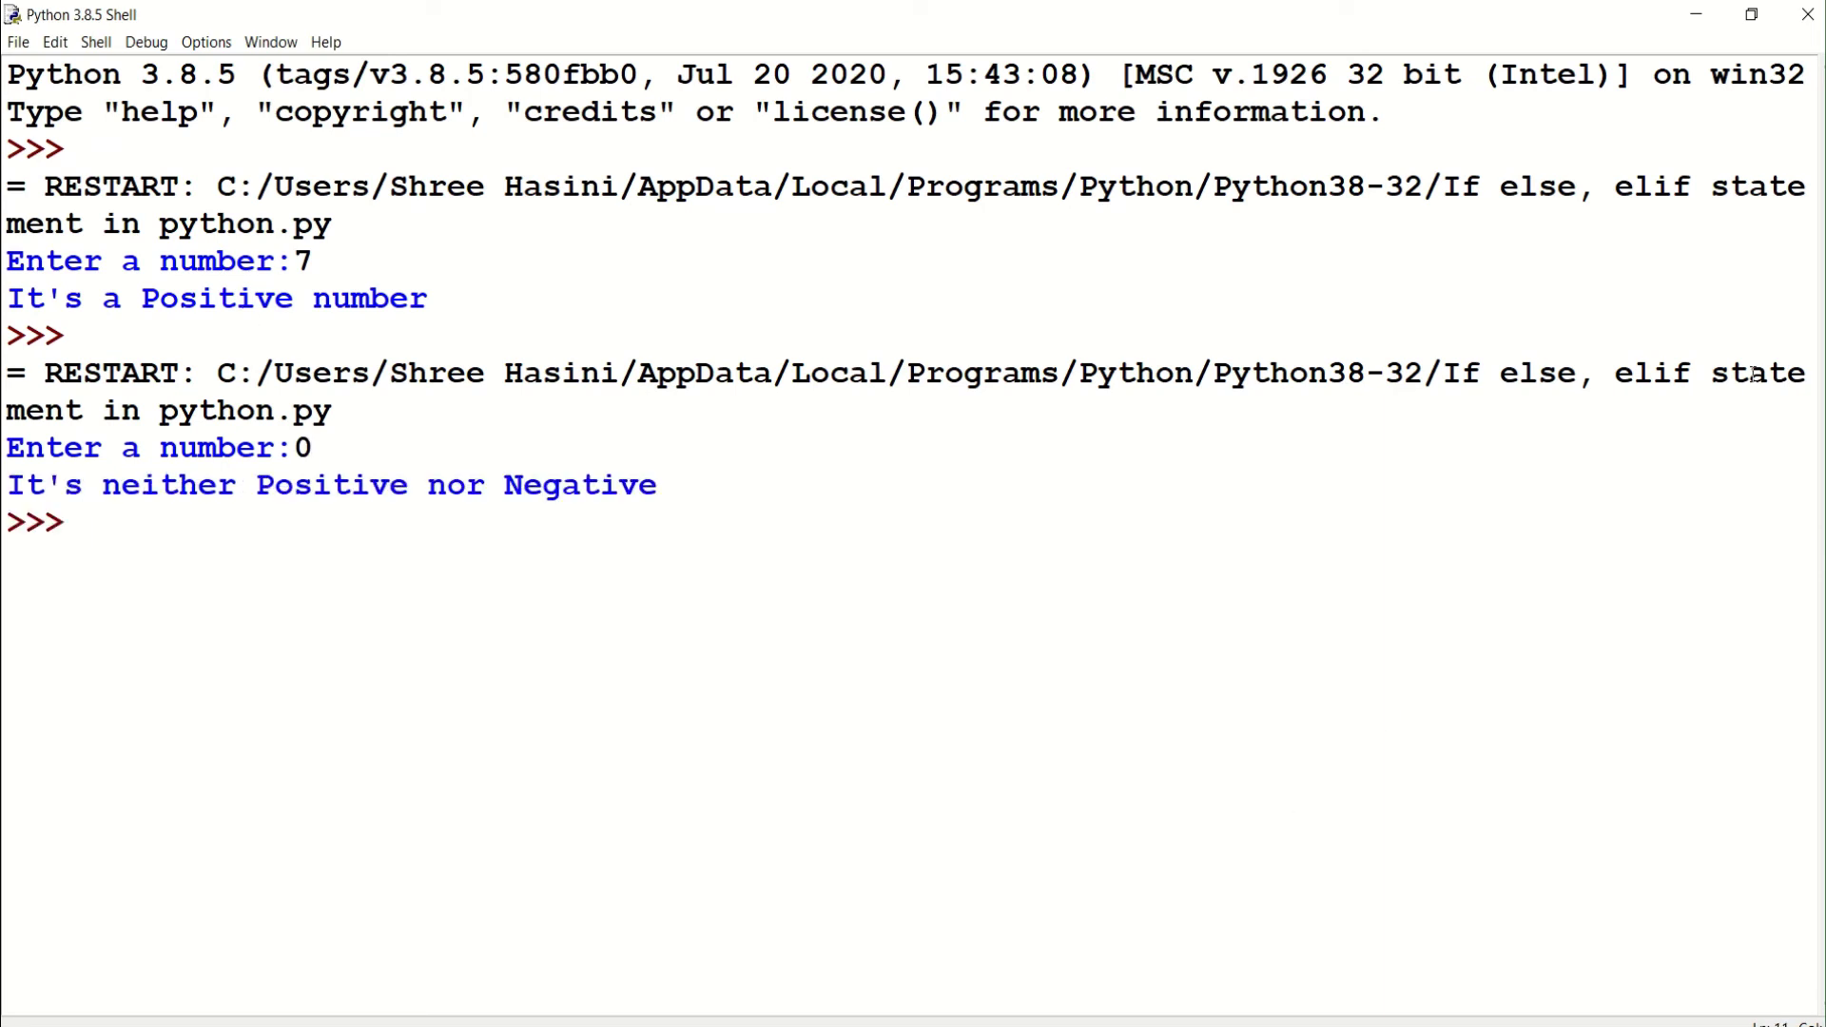
pyautogui.click(1696, 17)
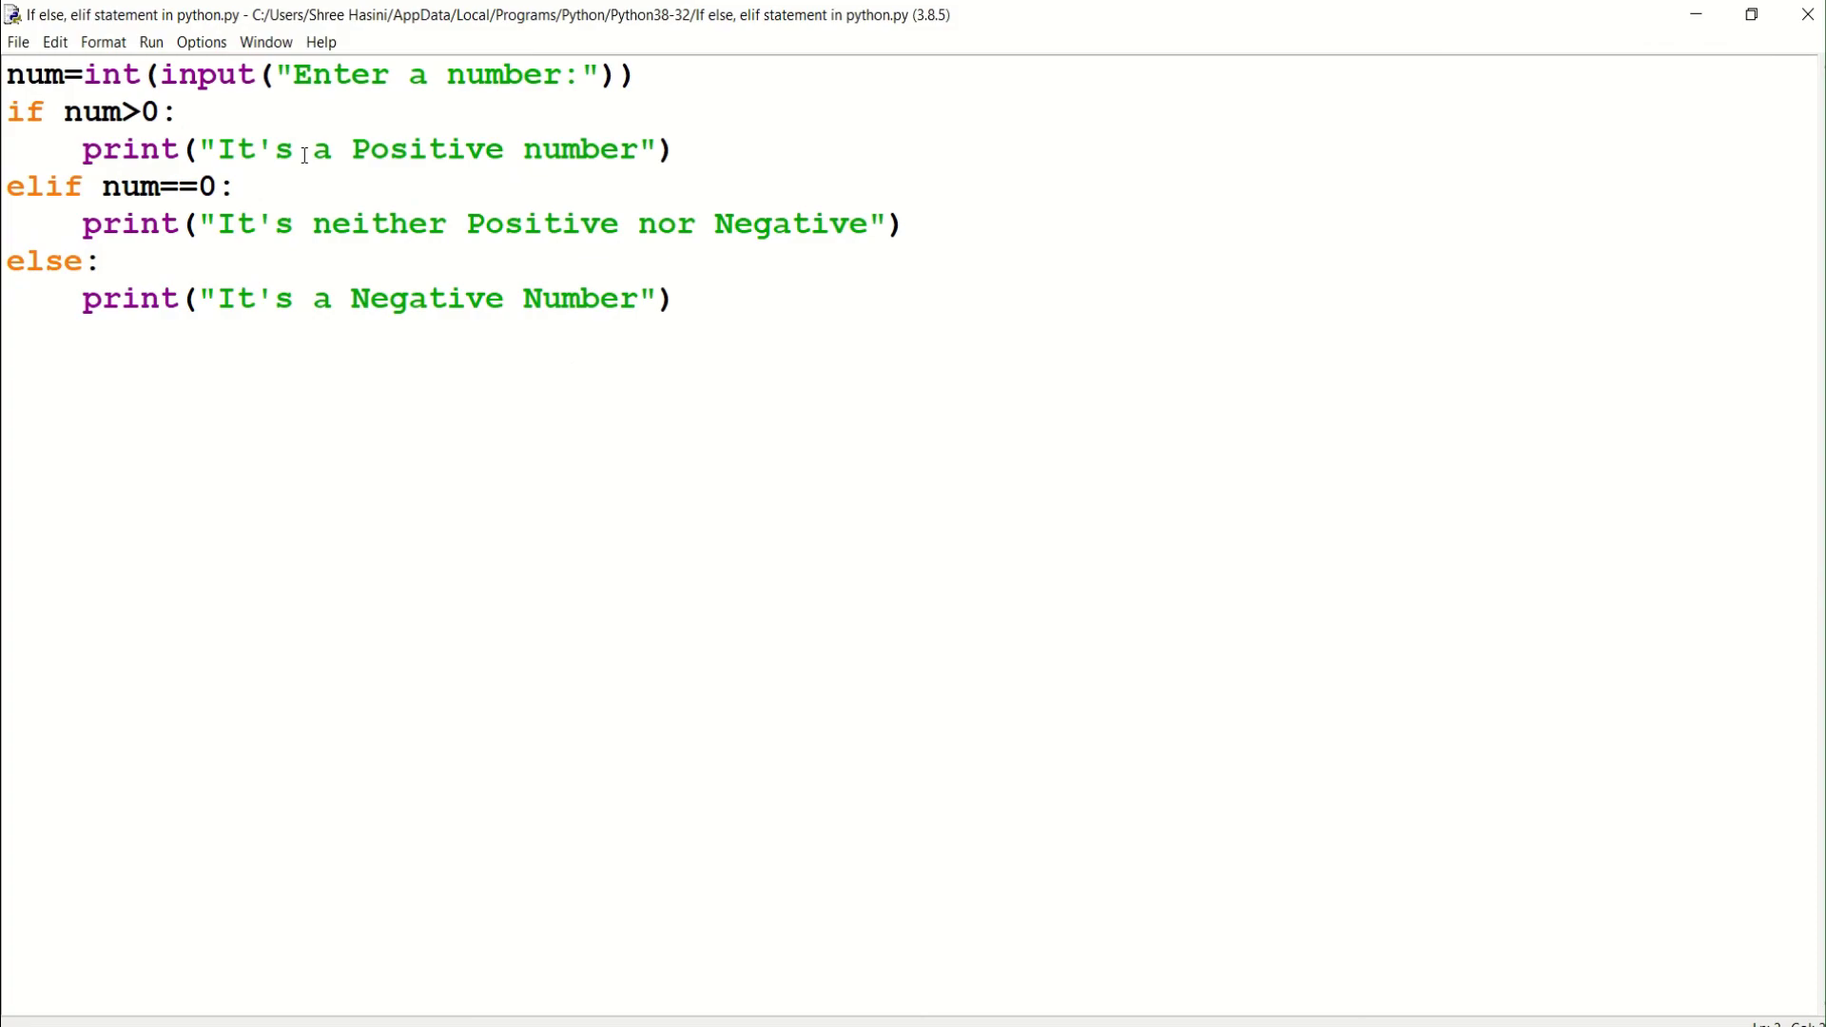
# Step: Rerun the module with -15 to get It's a Negative Number, then minimize the shell
pyautogui.click(150, 42)
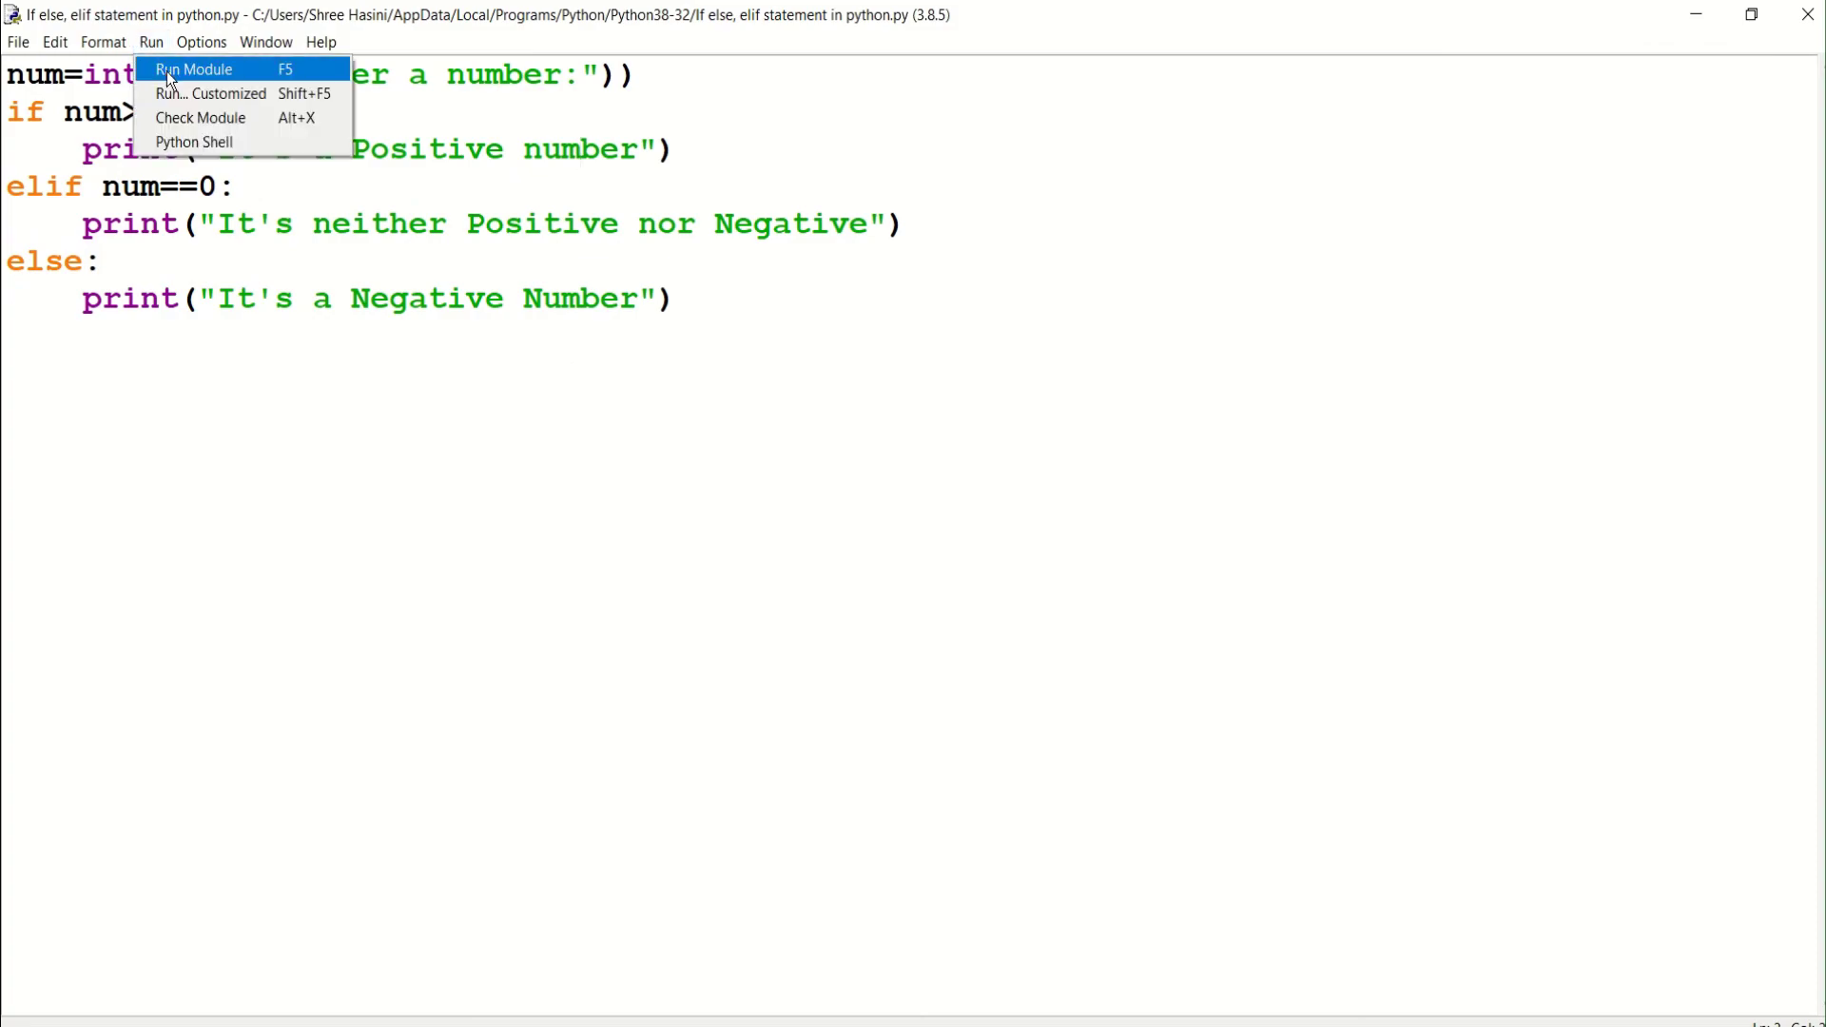
pyautogui.click(161, 69)
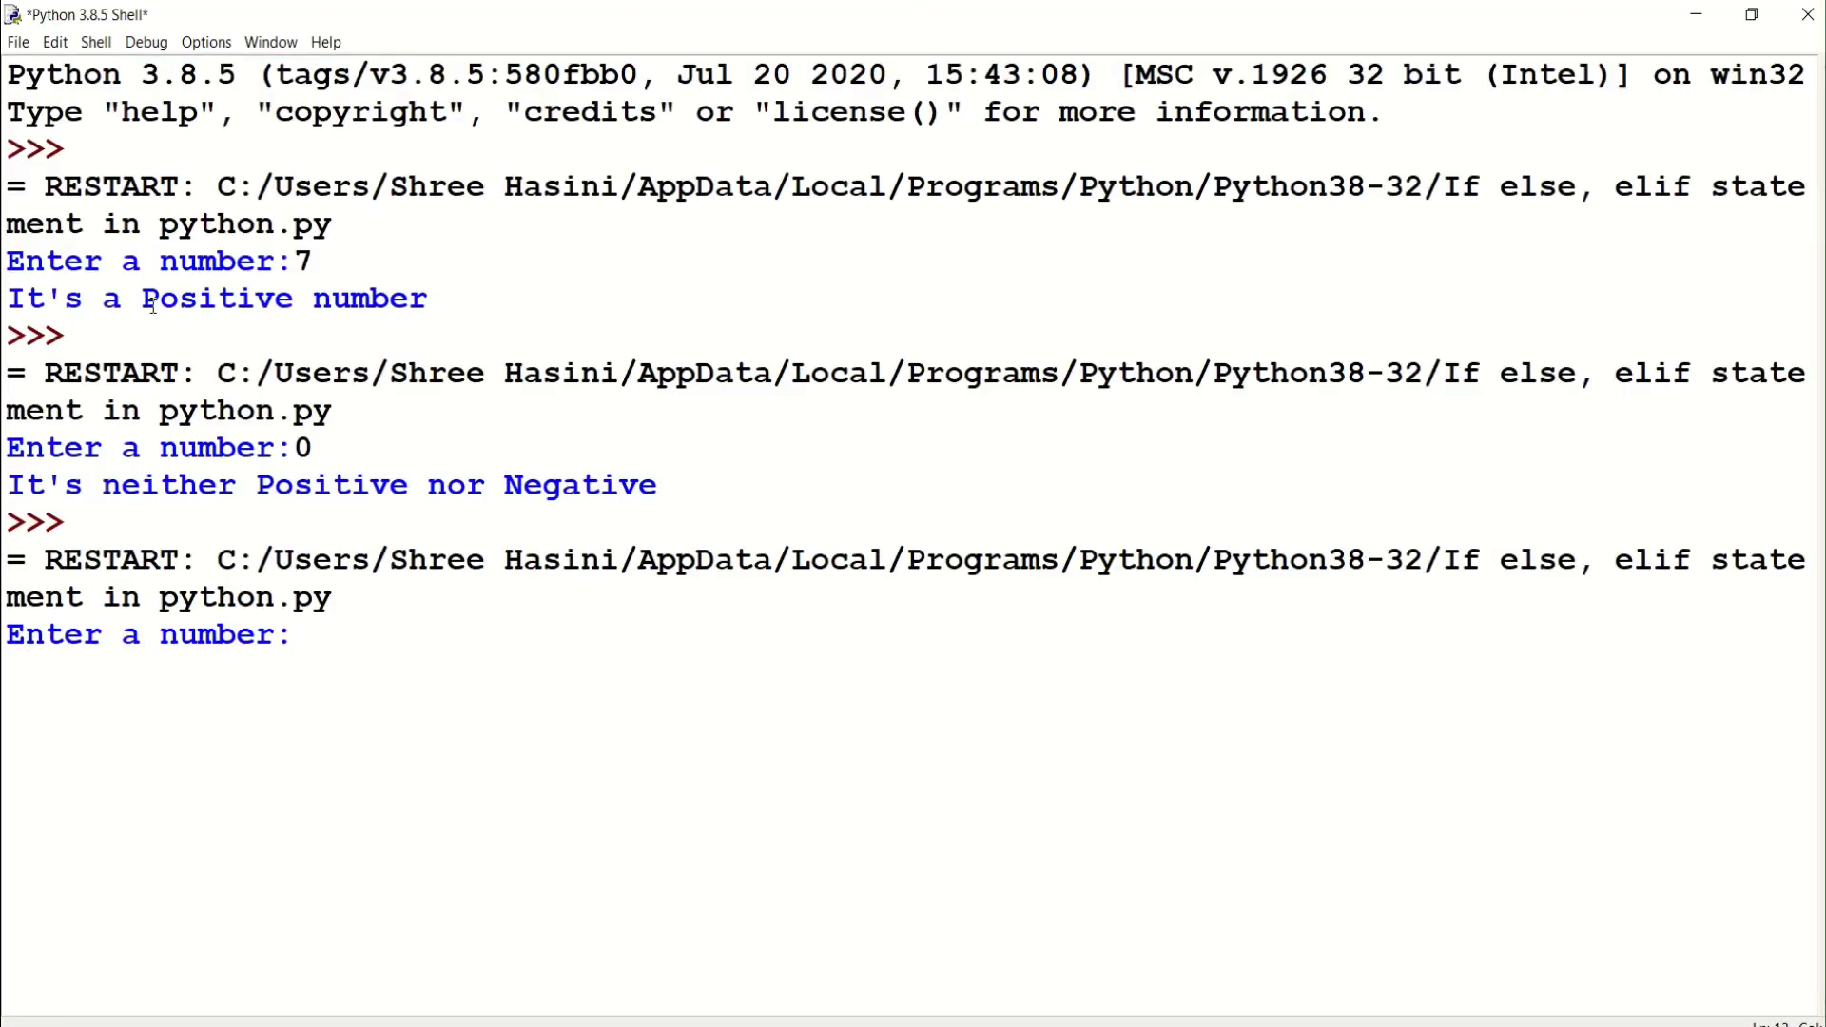
pyautogui.write('-')
pyautogui.write('15')
pyautogui.press('Return')
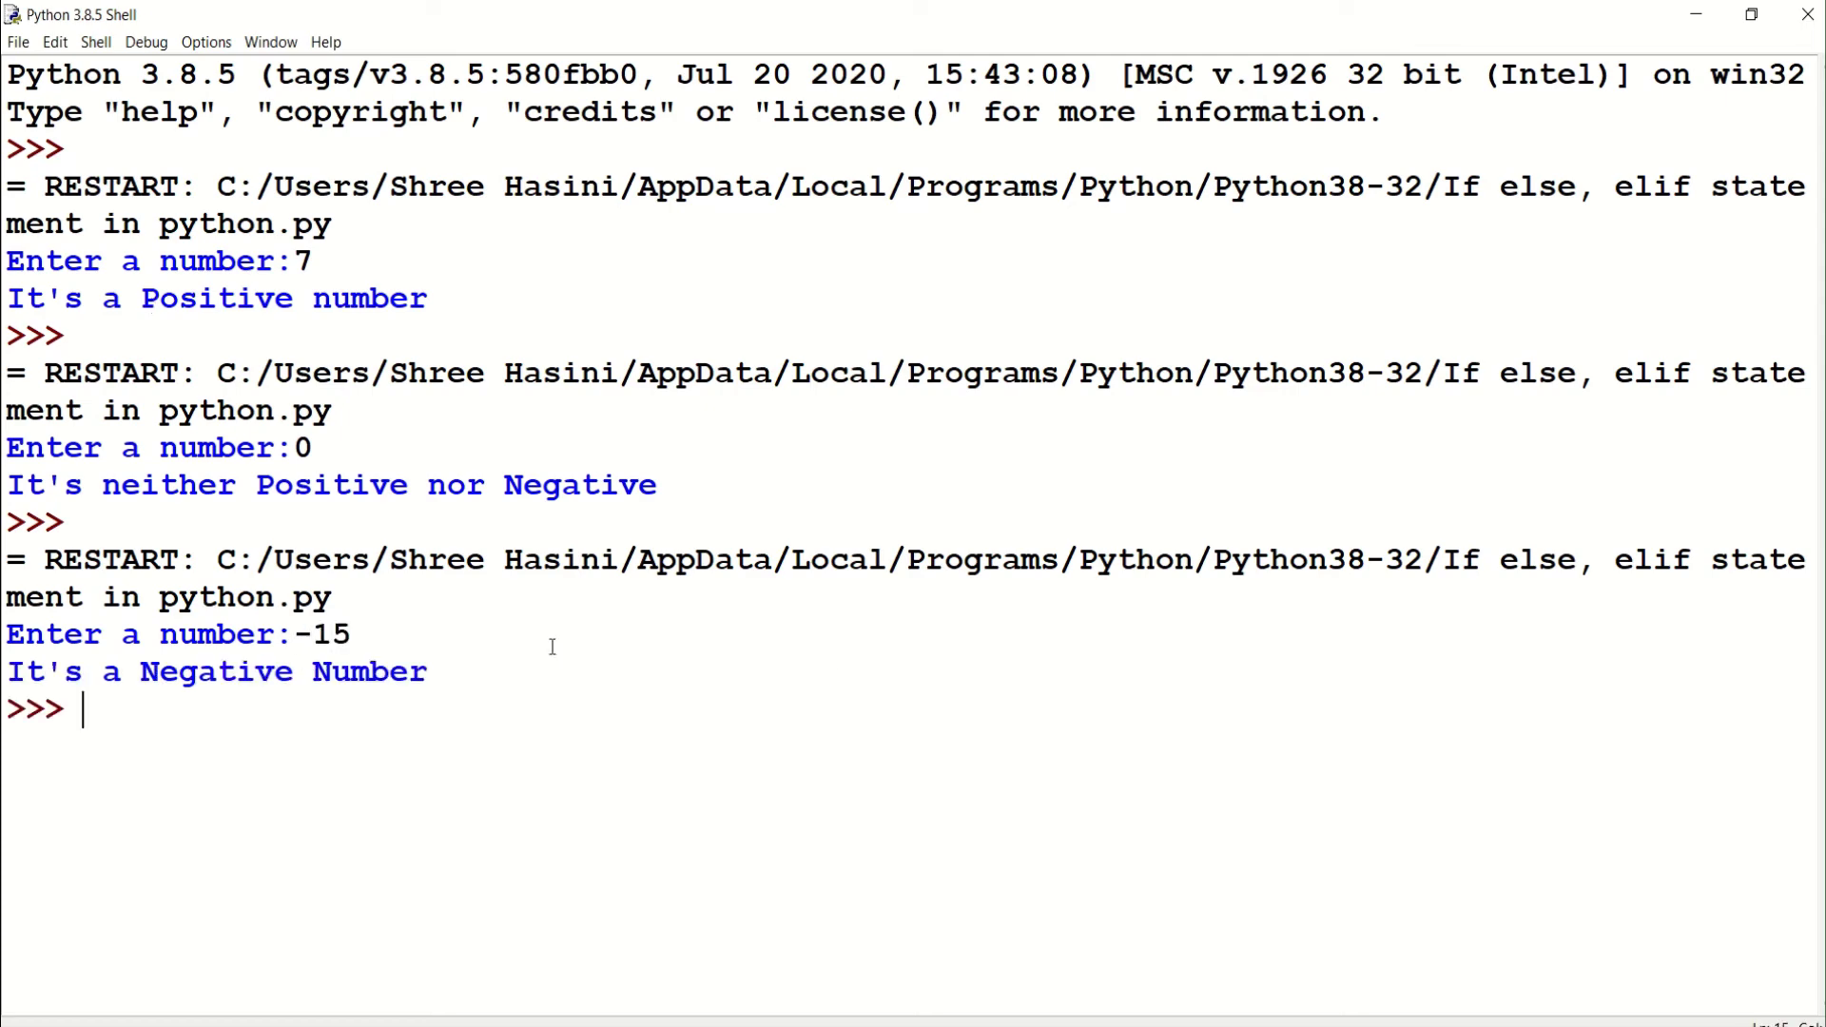
pyautogui.click(1695, 14)
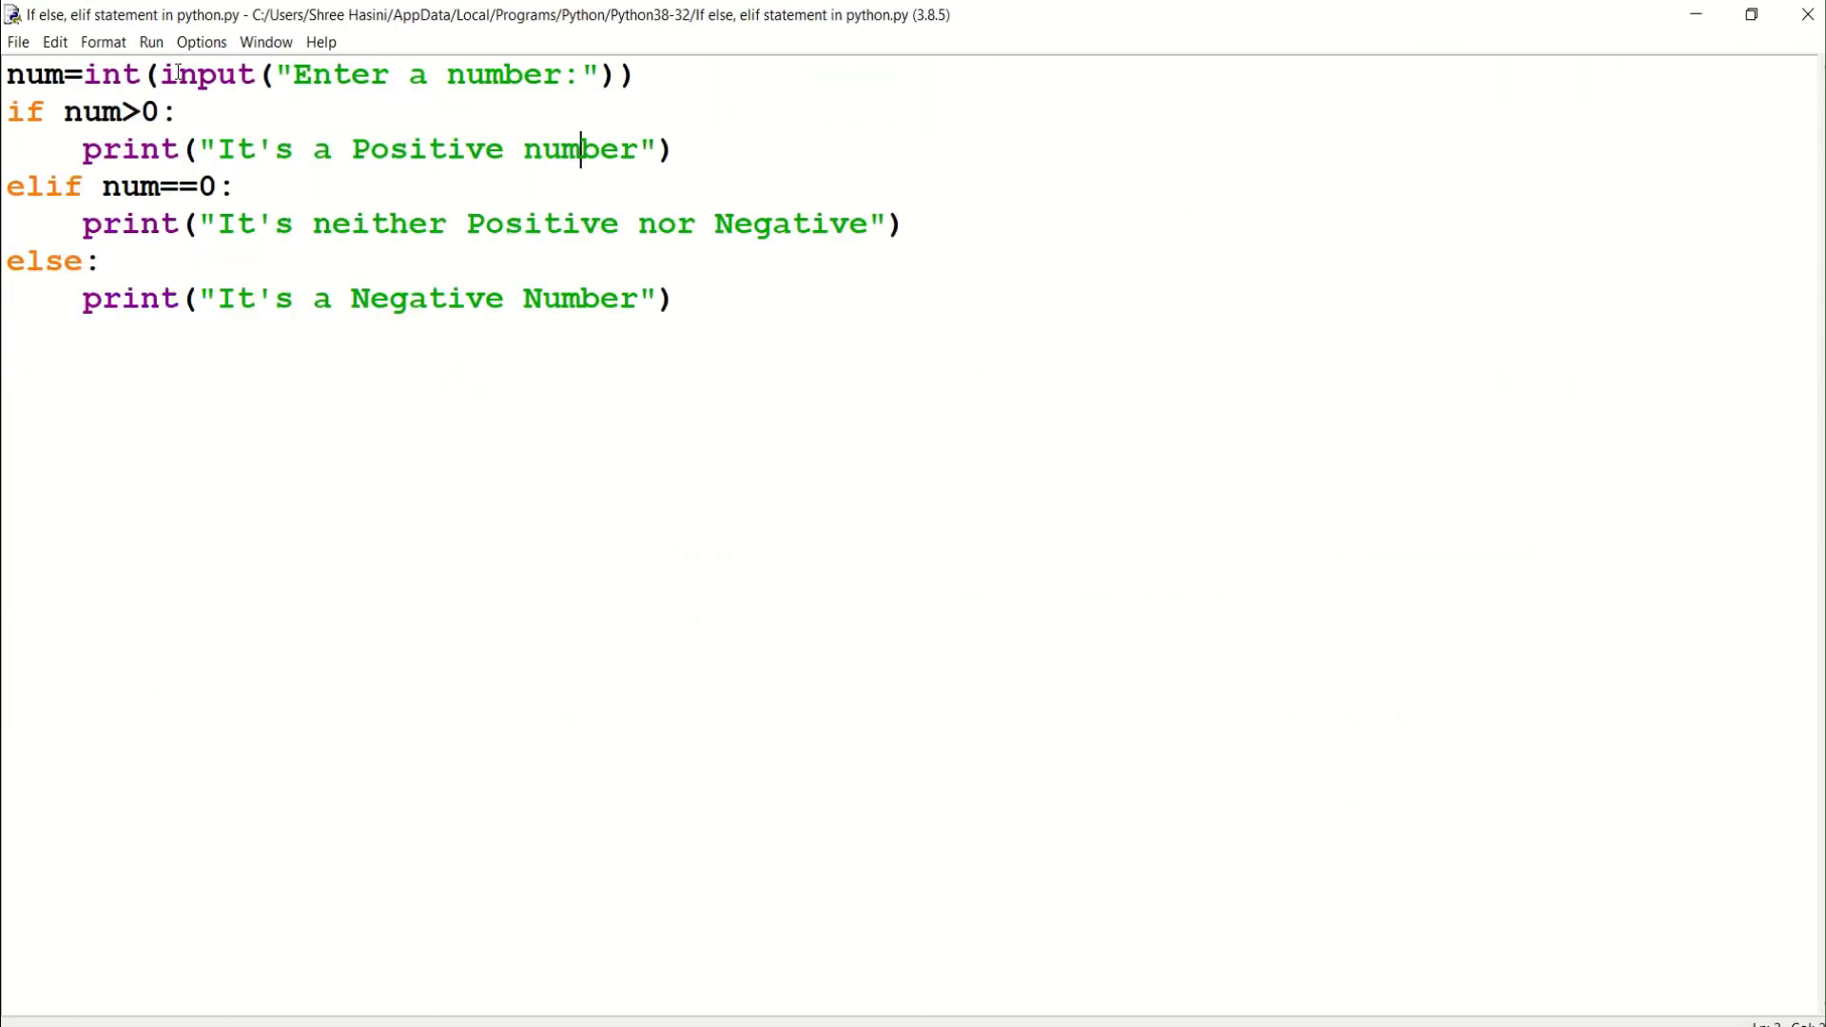
# Step: Rerun the module with +75 to get It's a Positive number
pyautogui.click(162, 44)
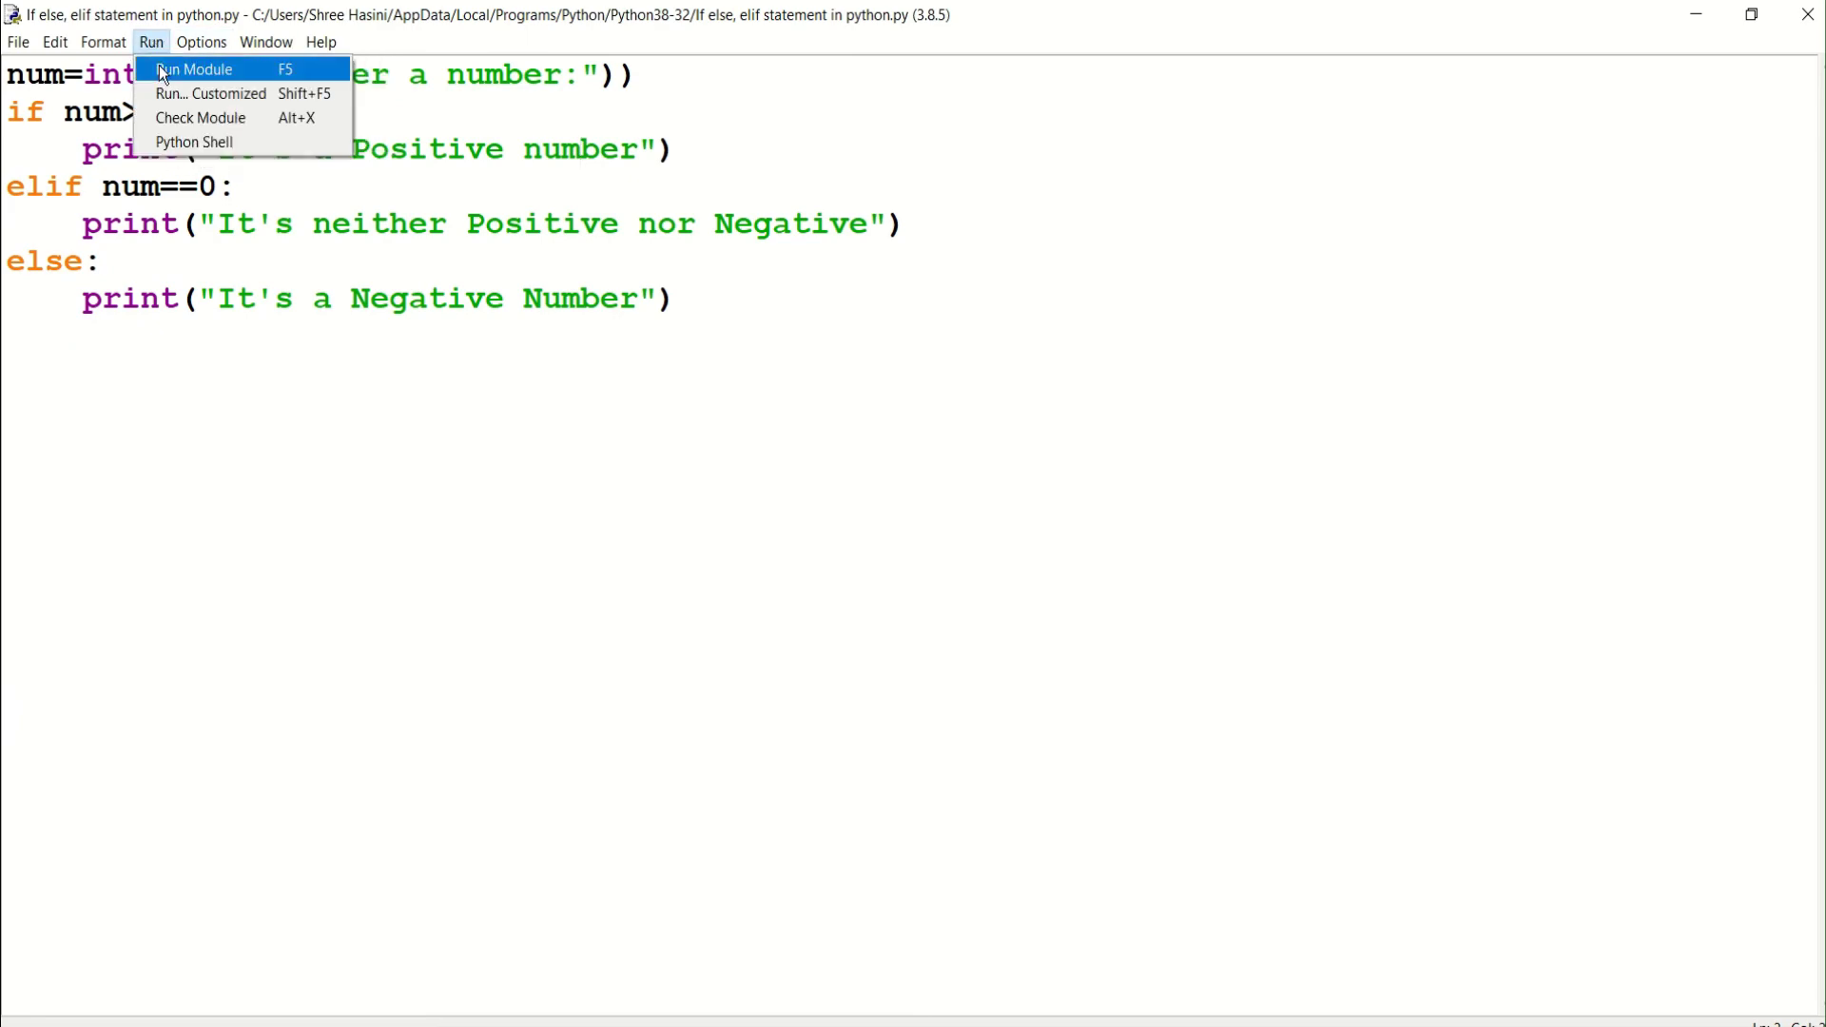
pyautogui.click(154, 72)
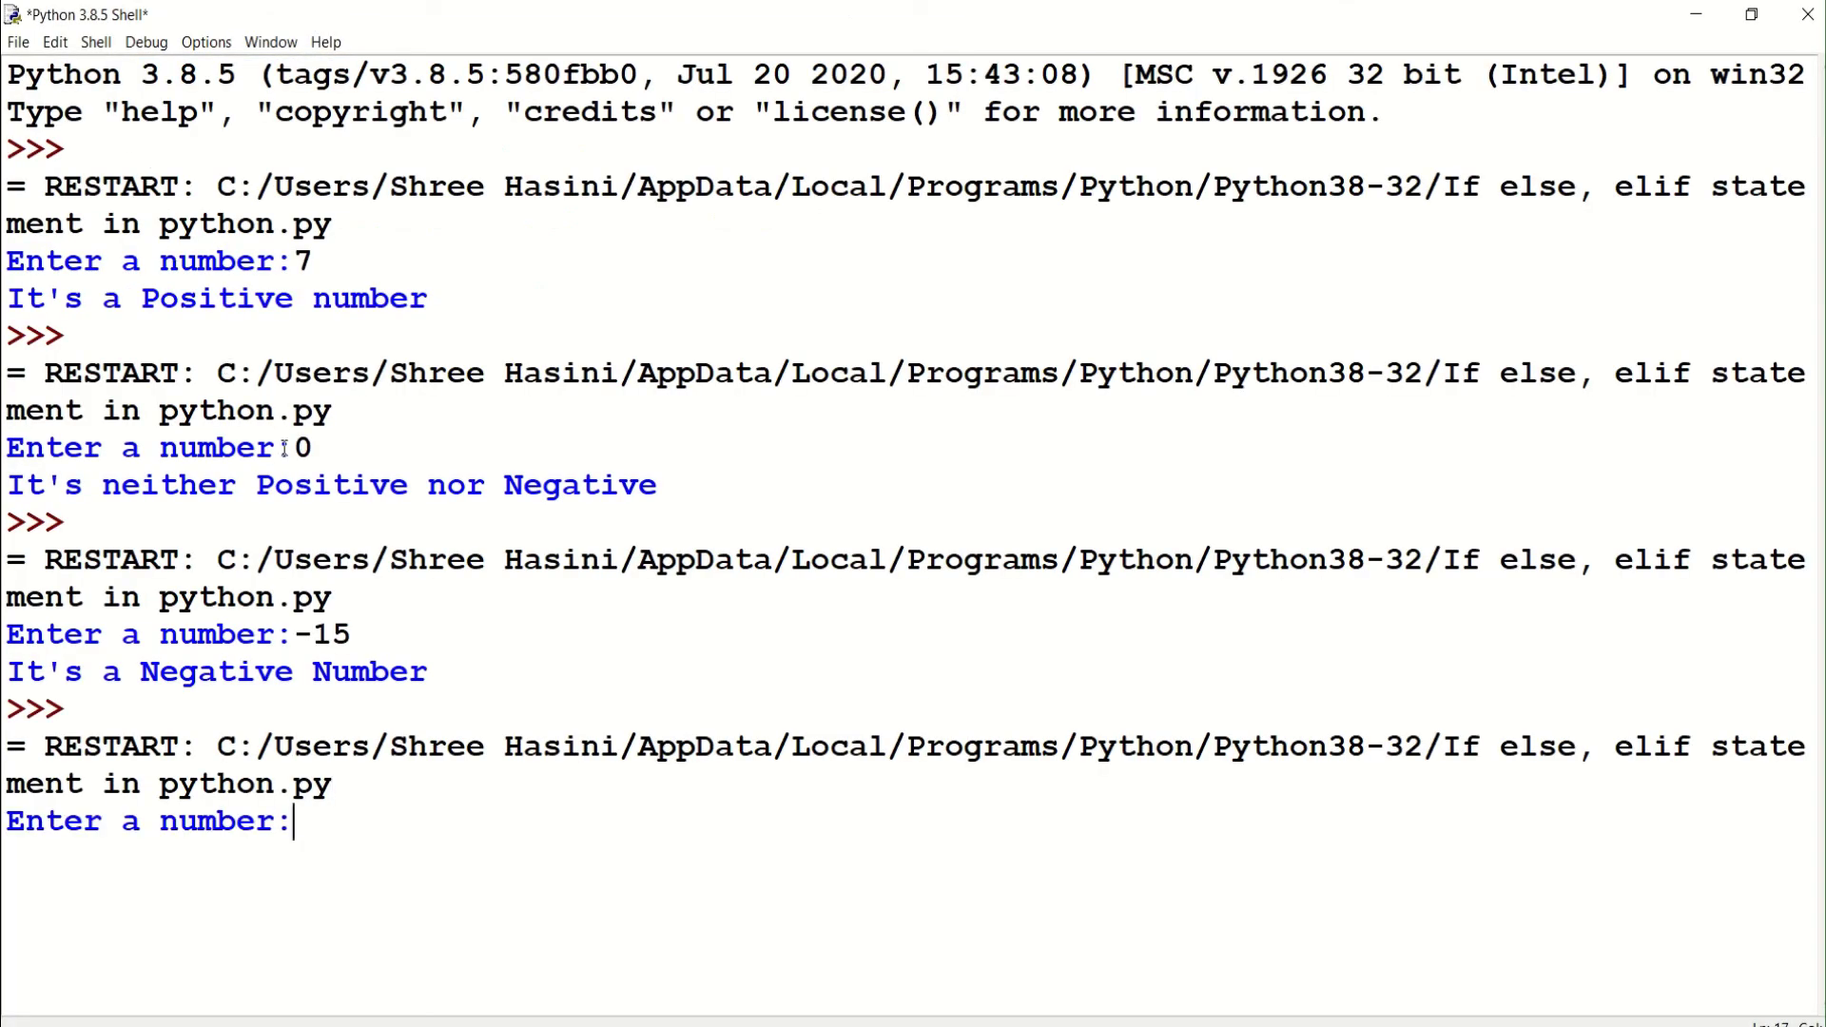
pyautogui.write('+75')
pyautogui.press('Return')
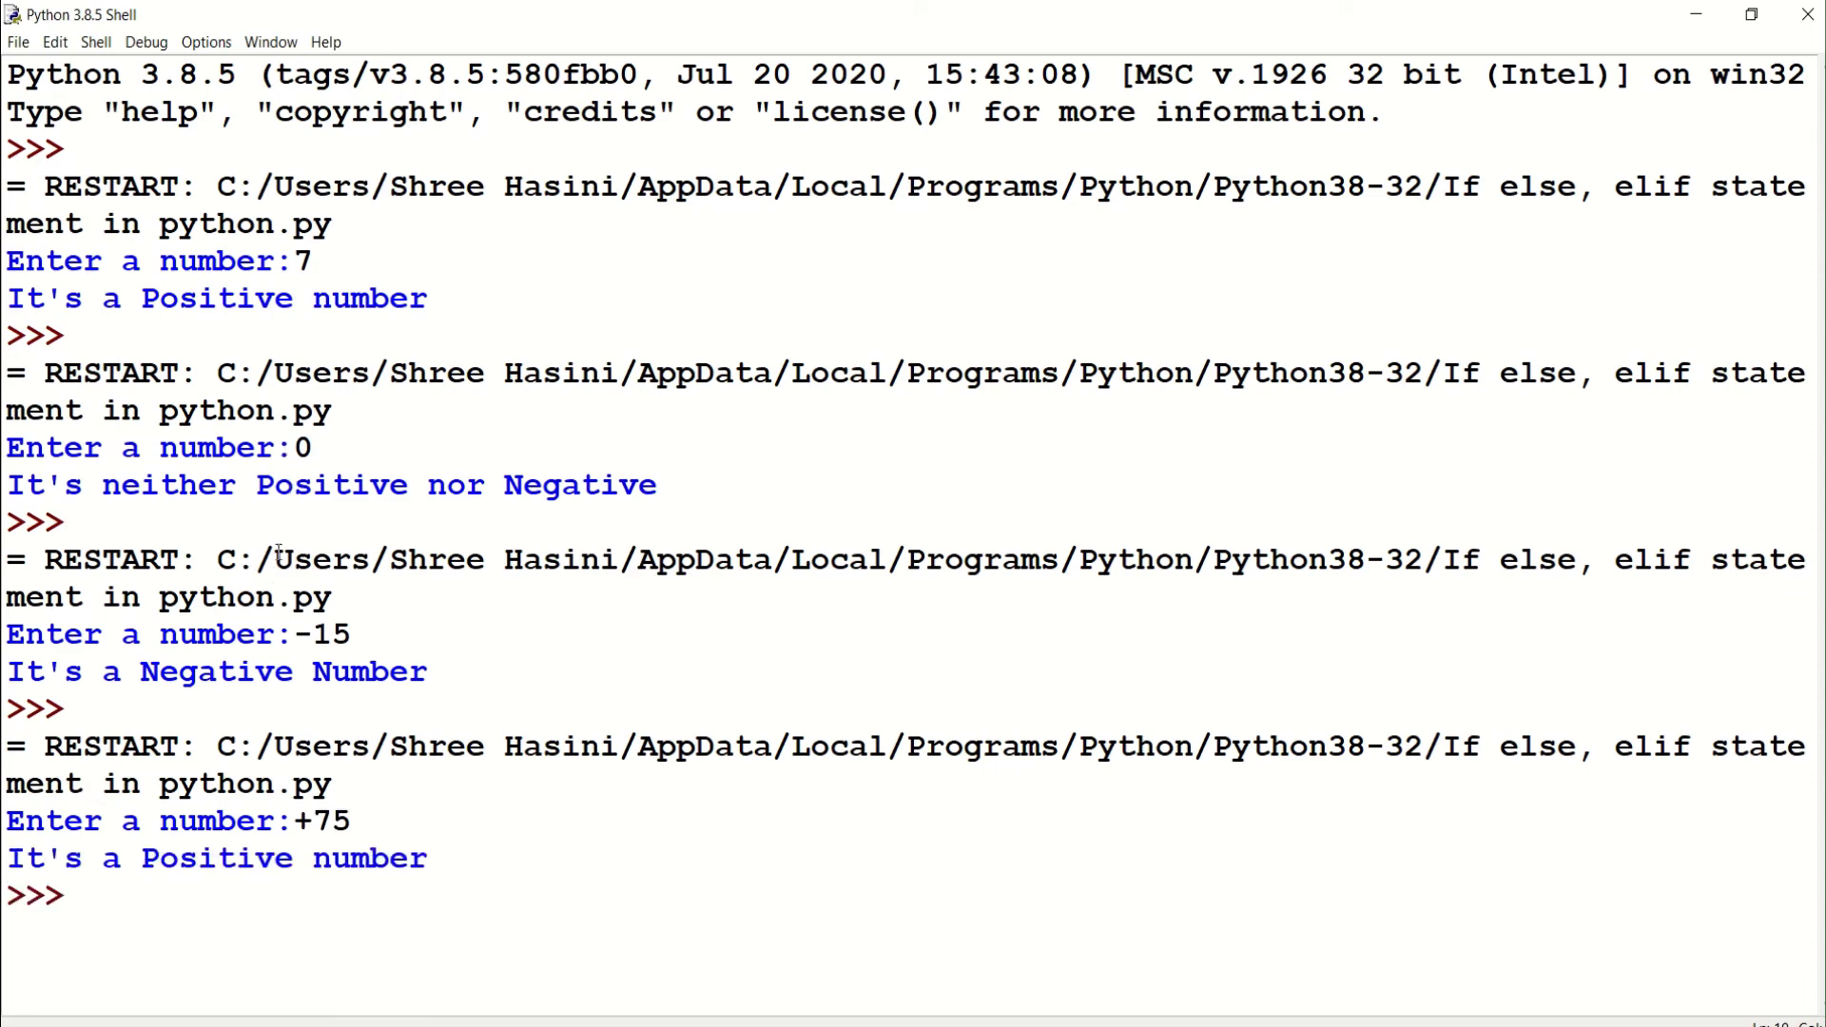